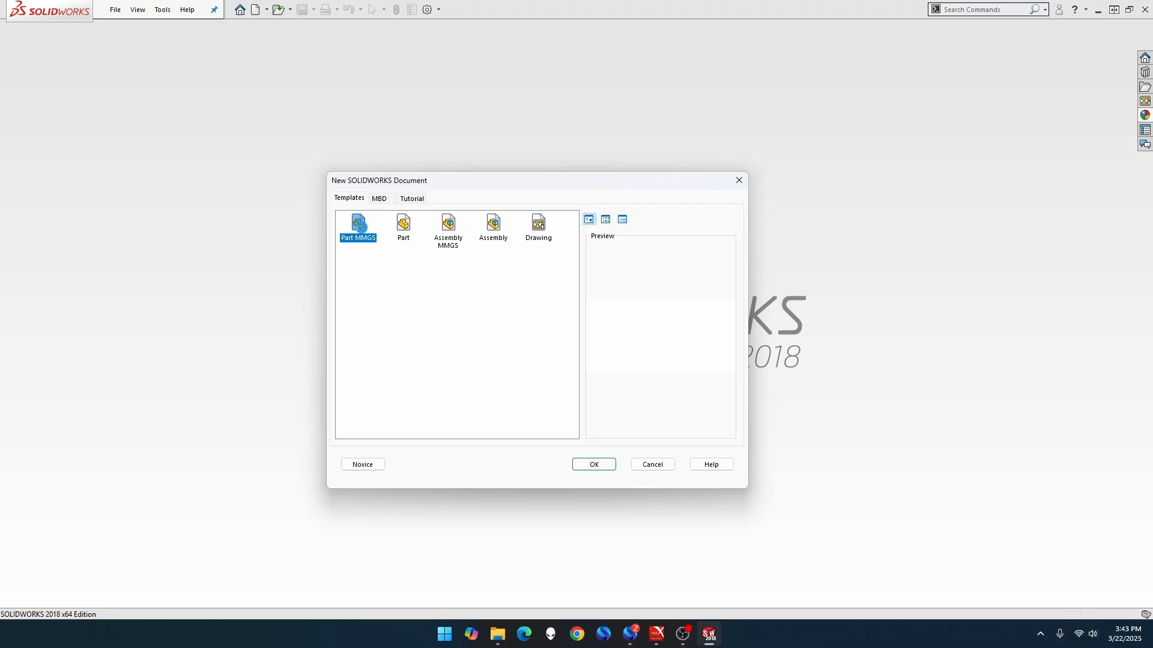
- Create a part from the Part MMGS template and sketch two origin-centred circles on the Top Plane, the outer about 106 mm in diameter
{"action": "double_click", "coordinate": [358, 226]}
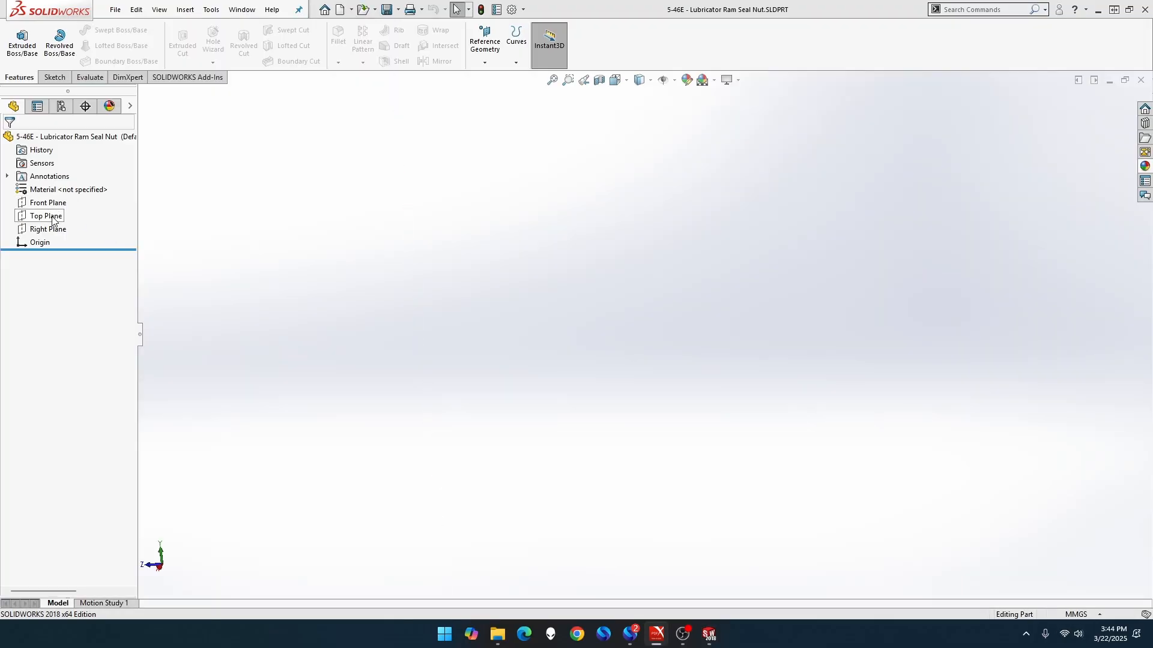
{"action": "right_click", "coordinate": [51, 220]}
{"action": "left_click", "coordinate": [71, 200]}
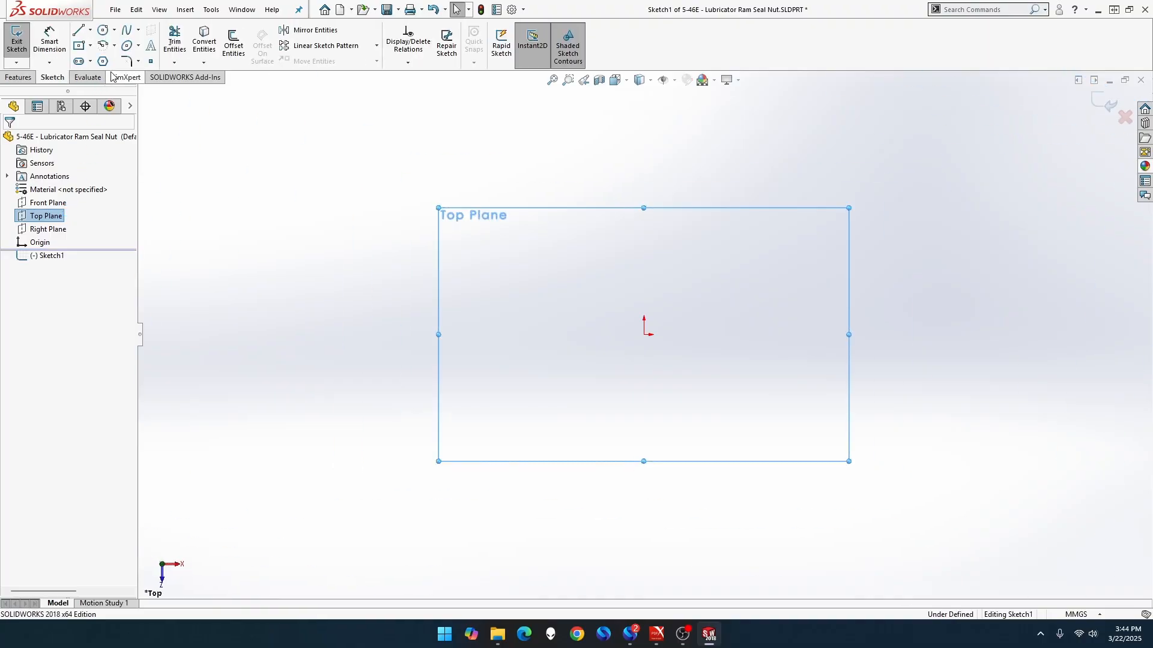
{"action": "left_click", "coordinate": [103, 30]}
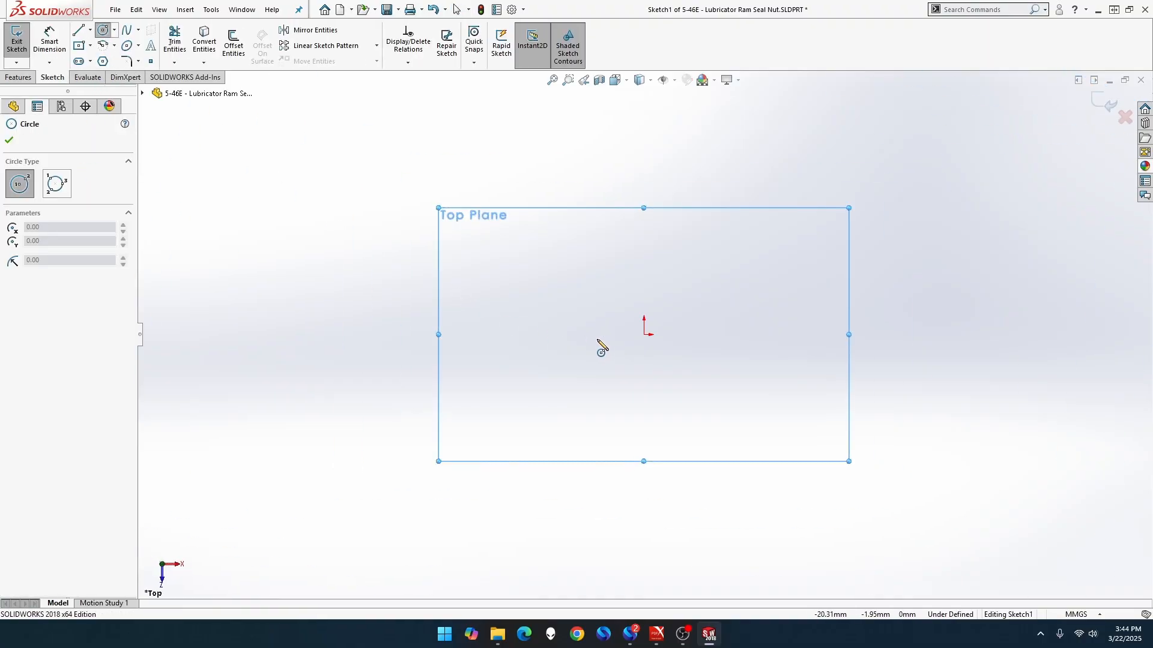
{"action": "left_click", "coordinate": [644, 334]}
{"action": "left_click", "coordinate": [696, 280]}
{"action": "left_click", "coordinate": [644, 335]}
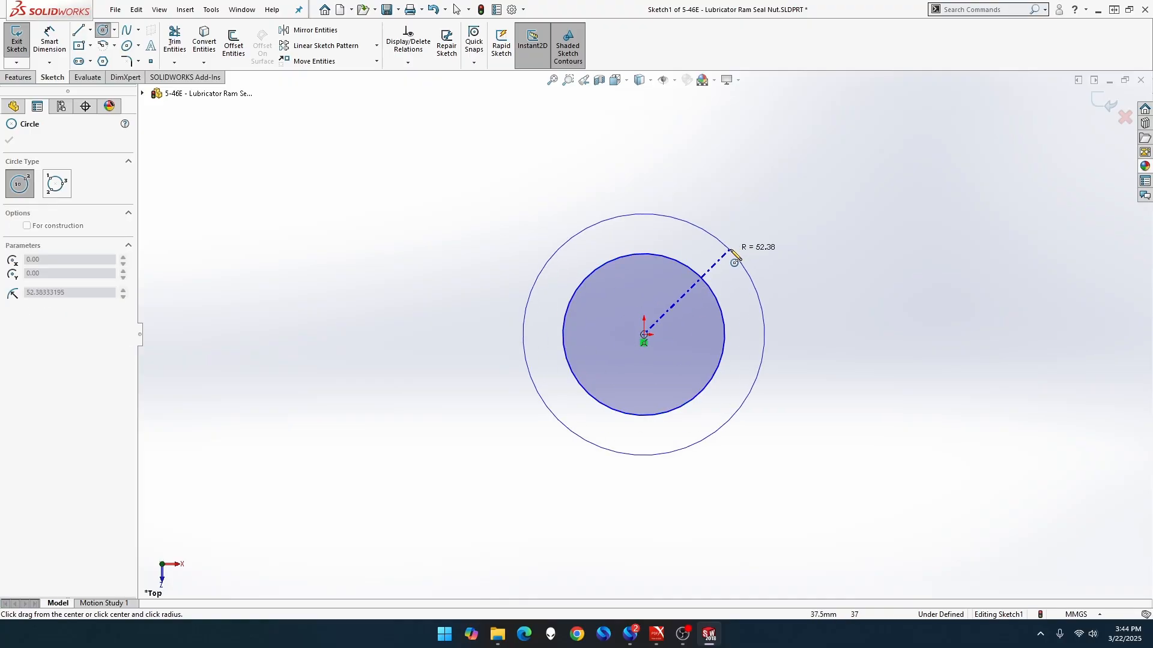
{"action": "left_click", "coordinate": [738, 256]}
- Dimension the outer circle to 12 mm diameter and the inner circle to 5 mm diameter
{"action": "key", "text": "d"}
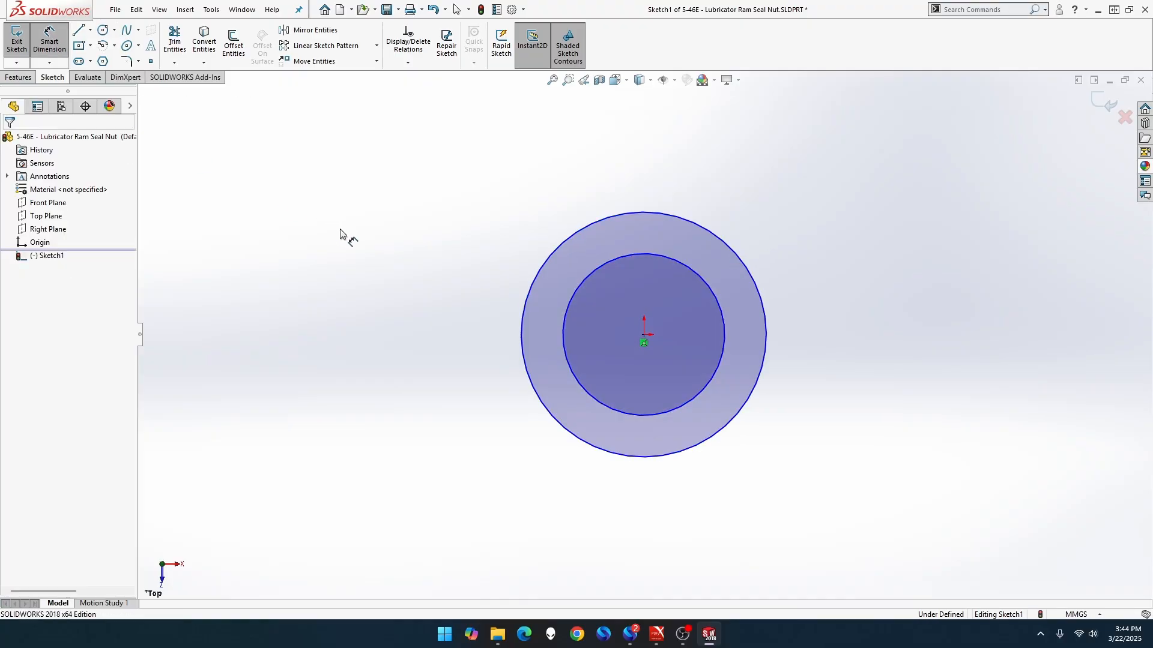
{"action": "left_click", "coordinate": [554, 251]}
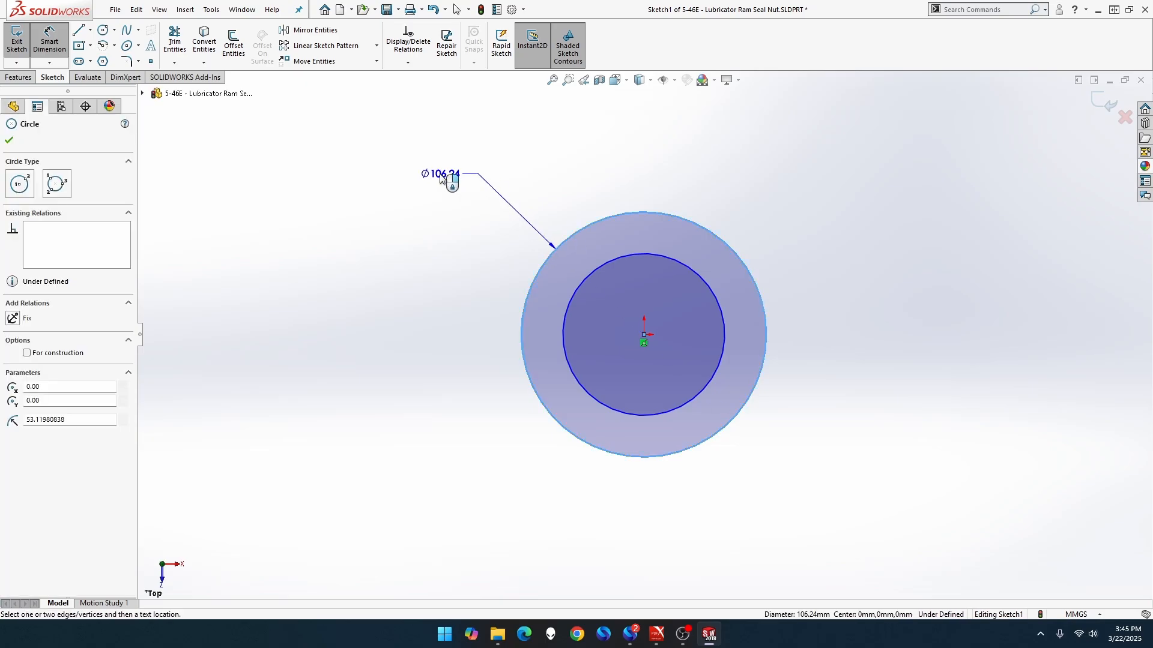
{"action": "left_click", "coordinate": [438, 174]}
{"action": "type", "text": "12"}
{"action": "key", "text": "Return"}
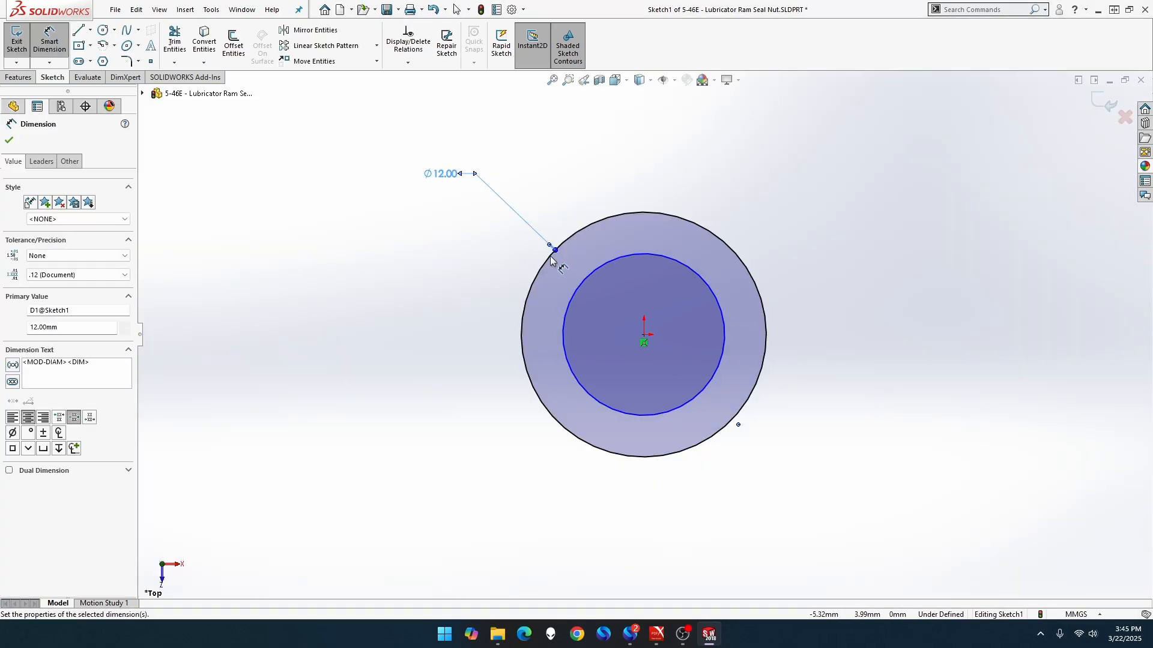
{"action": "left_click", "coordinate": [584, 286]}
{"action": "left_click", "coordinate": [550, 281]}
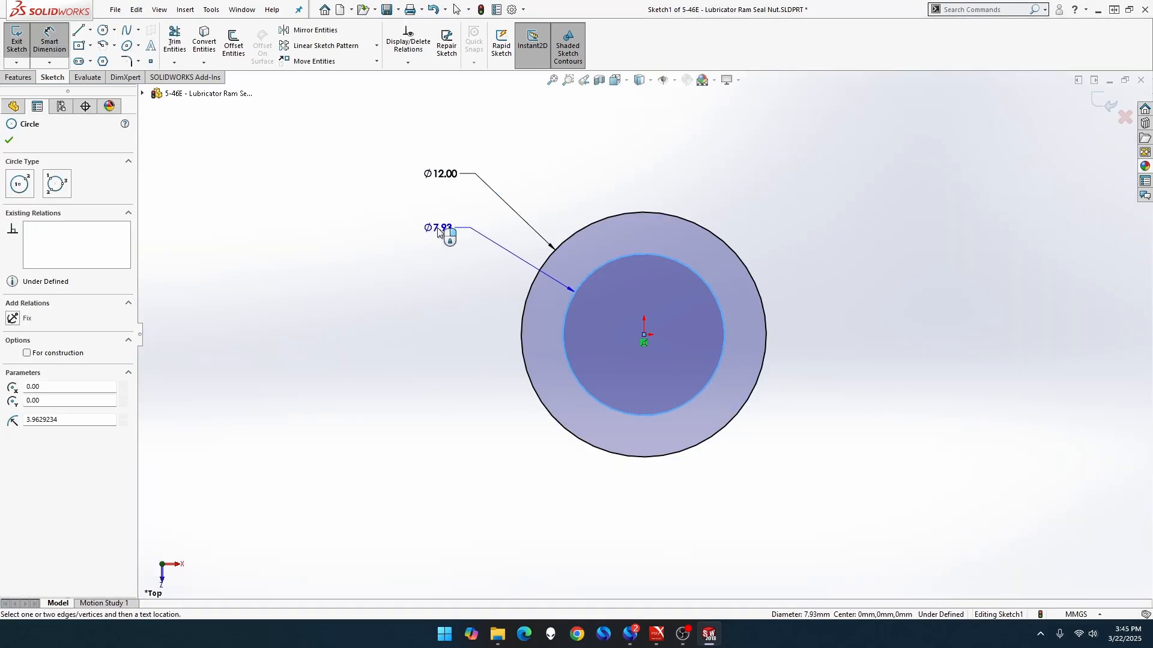
{"action": "left_click", "coordinate": [436, 215]}
{"action": "type", "text": "5.00mm"}
{"action": "key", "text": "Return"}
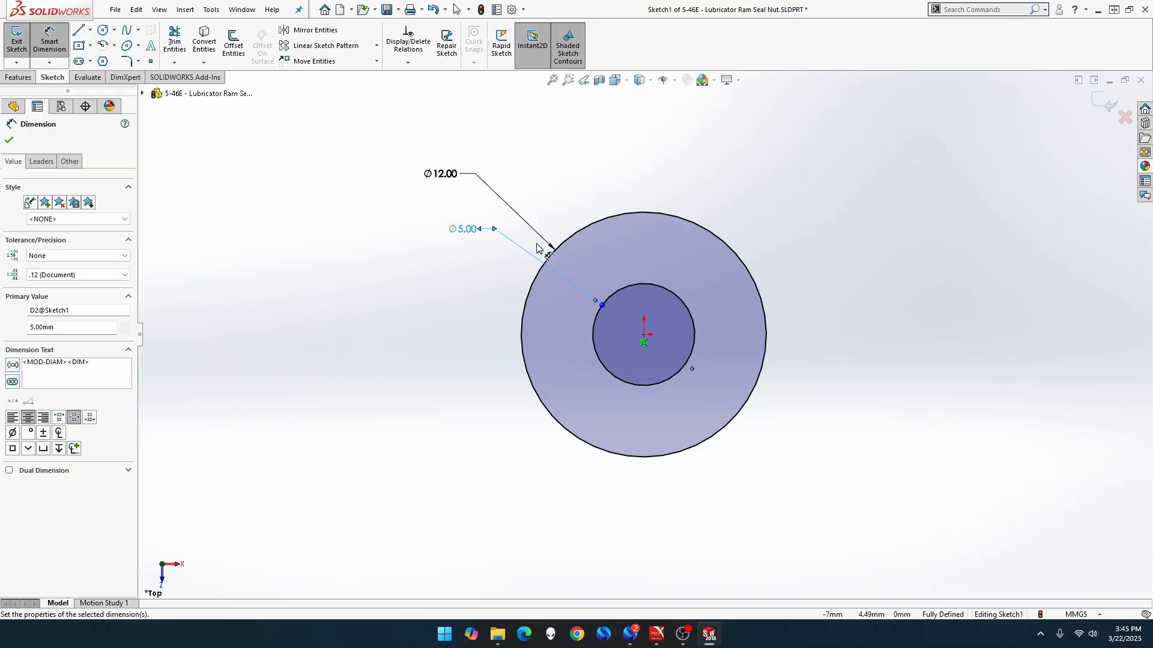
- Extrude the ring between the two circles as a blind boss 8 mm deep
{"action": "left_click", "coordinate": [24, 76]}
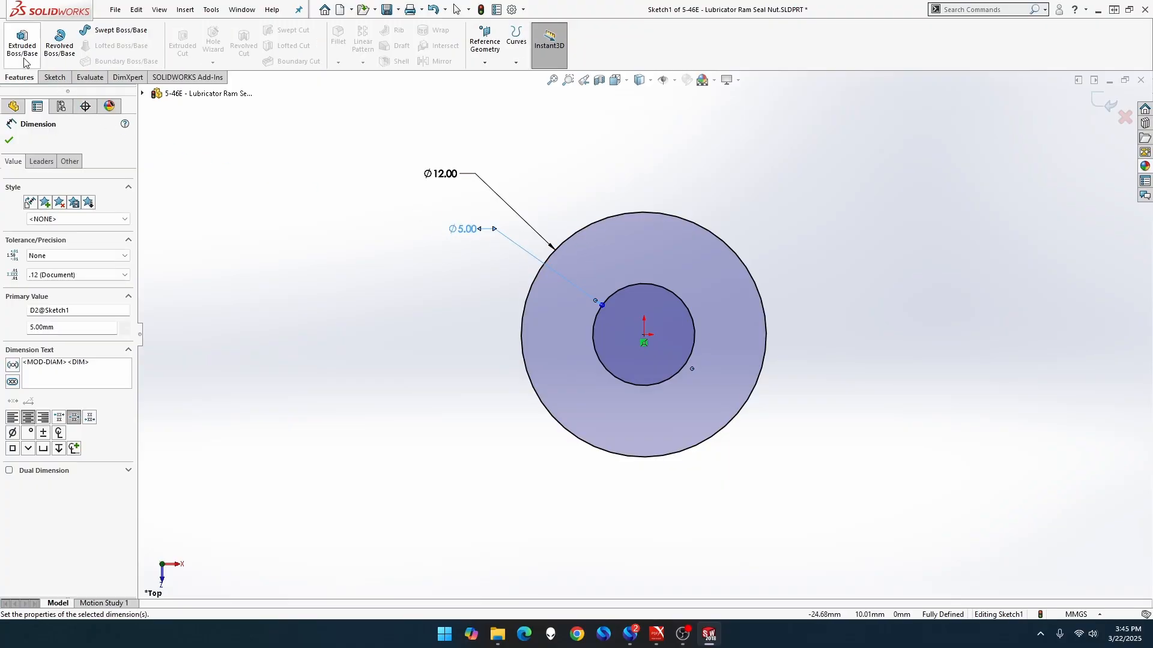
{"action": "left_click", "coordinate": [23, 41]}
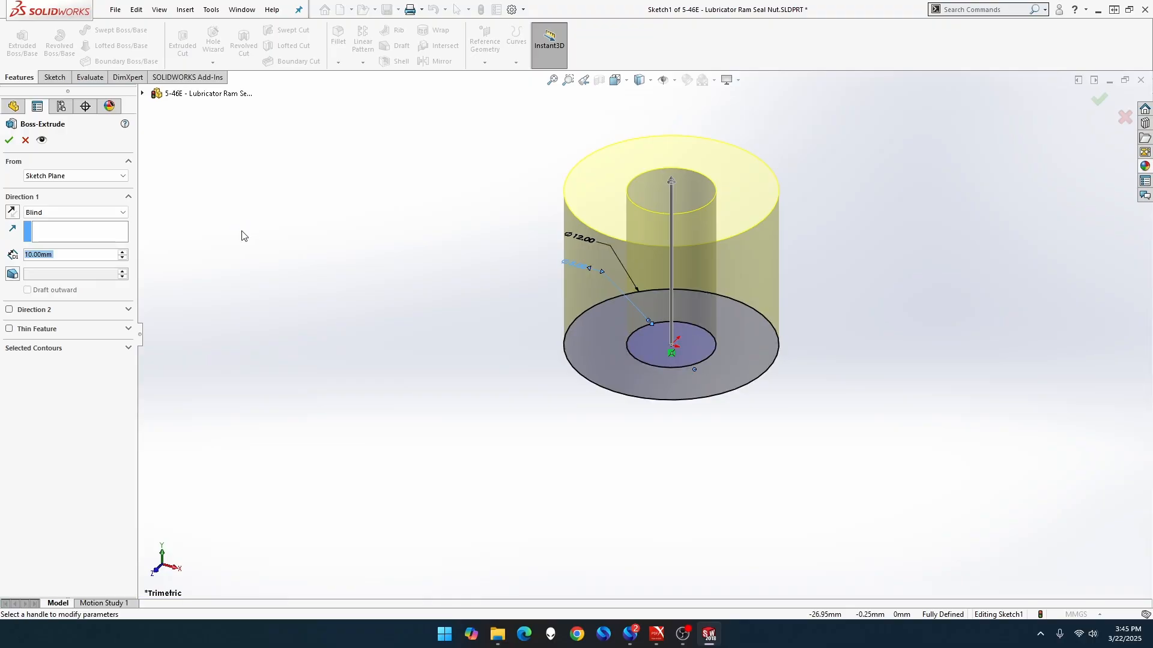
{"action": "type", "text": "8"}
{"action": "key", "text": "Return"}
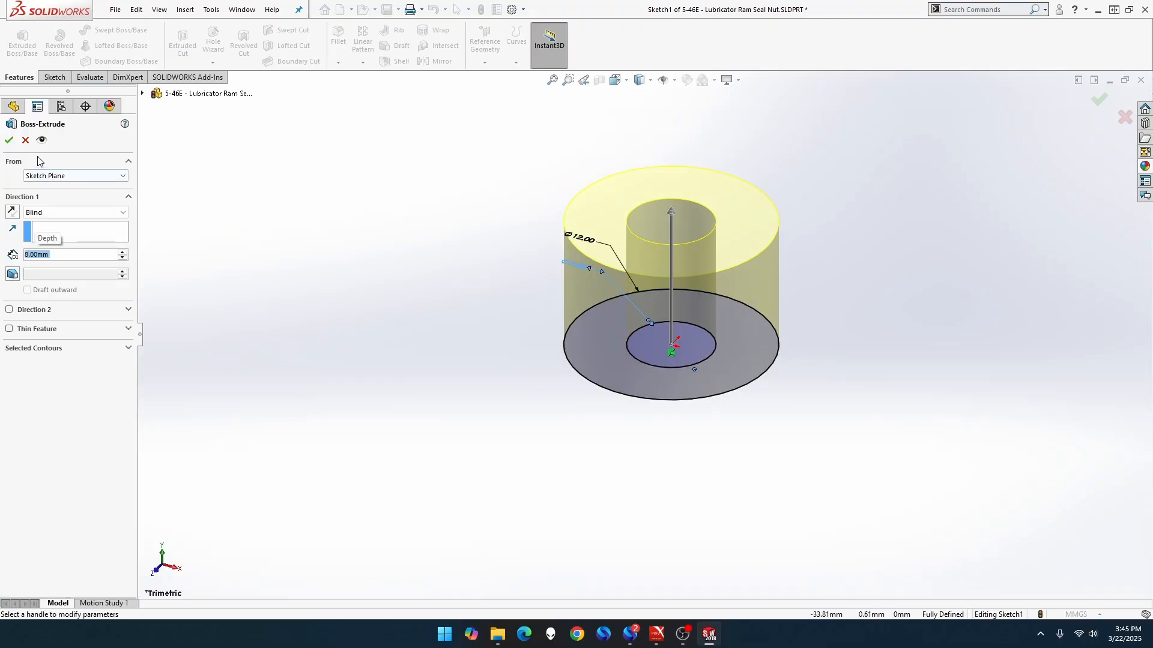
{"action": "left_click", "coordinate": [8, 142]}
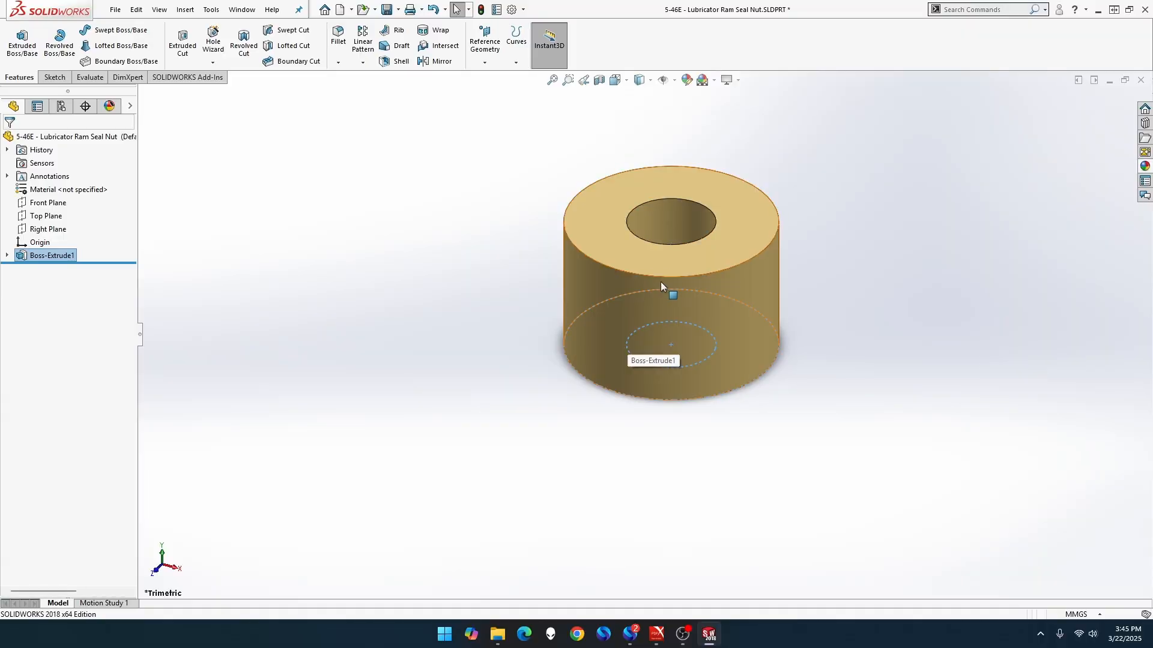
{"action": "left_click", "coordinate": [442, 296]}
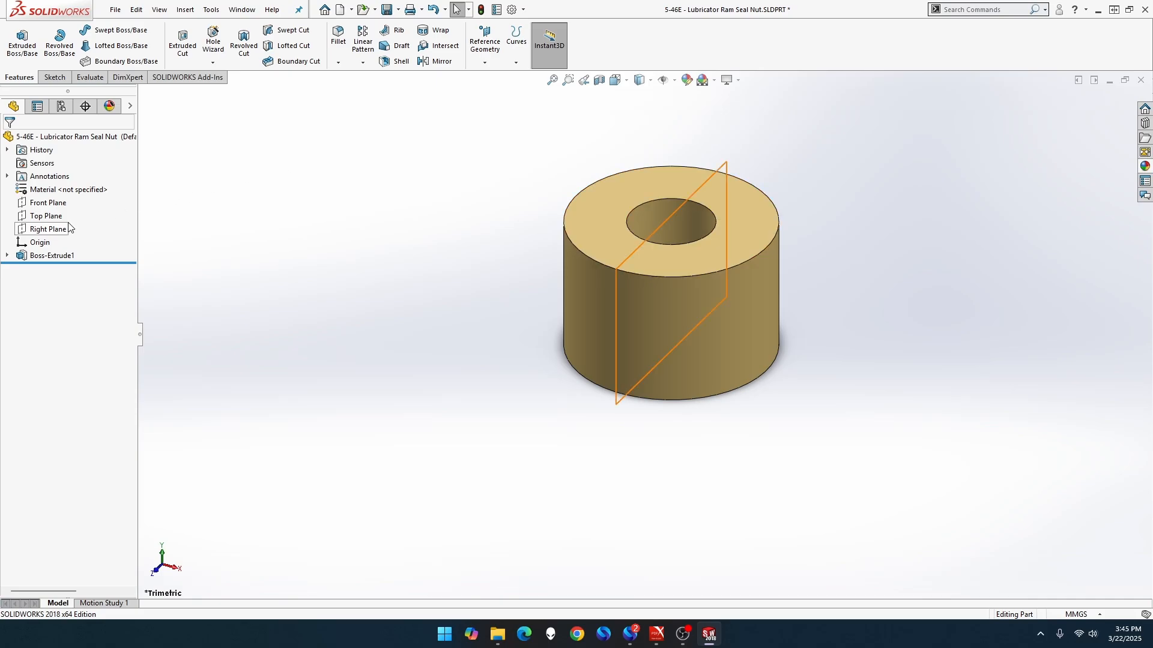
{"action": "right_click", "coordinate": [50, 230]}
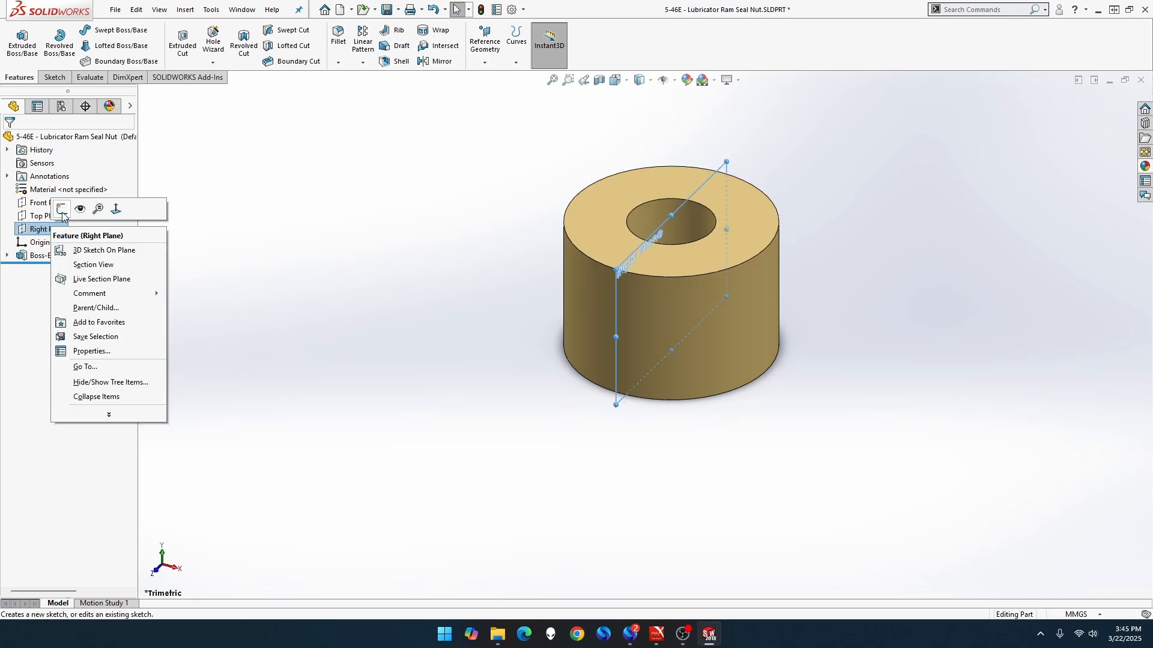
{"action": "left_click", "coordinate": [62, 209]}
{"action": "key", "text": "Escape"}
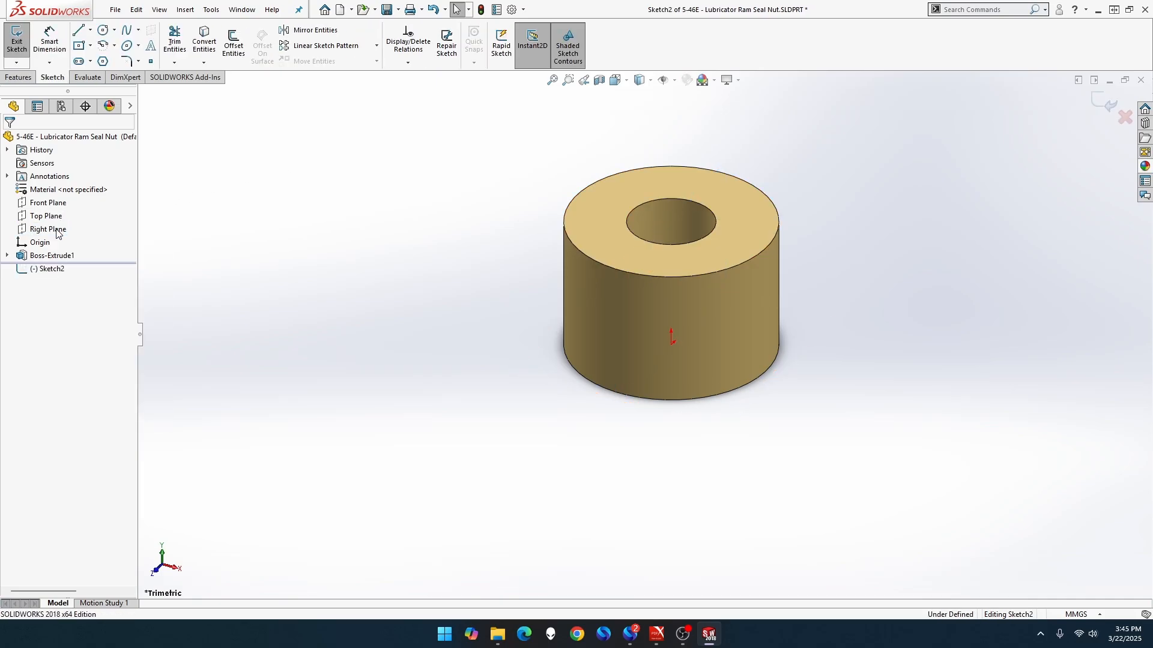
{"action": "left_click", "coordinate": [20, 48]}
- Sketch a vertical centerline about 13.7 mm long through the origin on the Right Plane, extending beyond both ends of the cylinder, and close the sketch
{"action": "left_click", "coordinate": [51, 230]}
{"action": "right_click", "coordinate": [51, 230]}
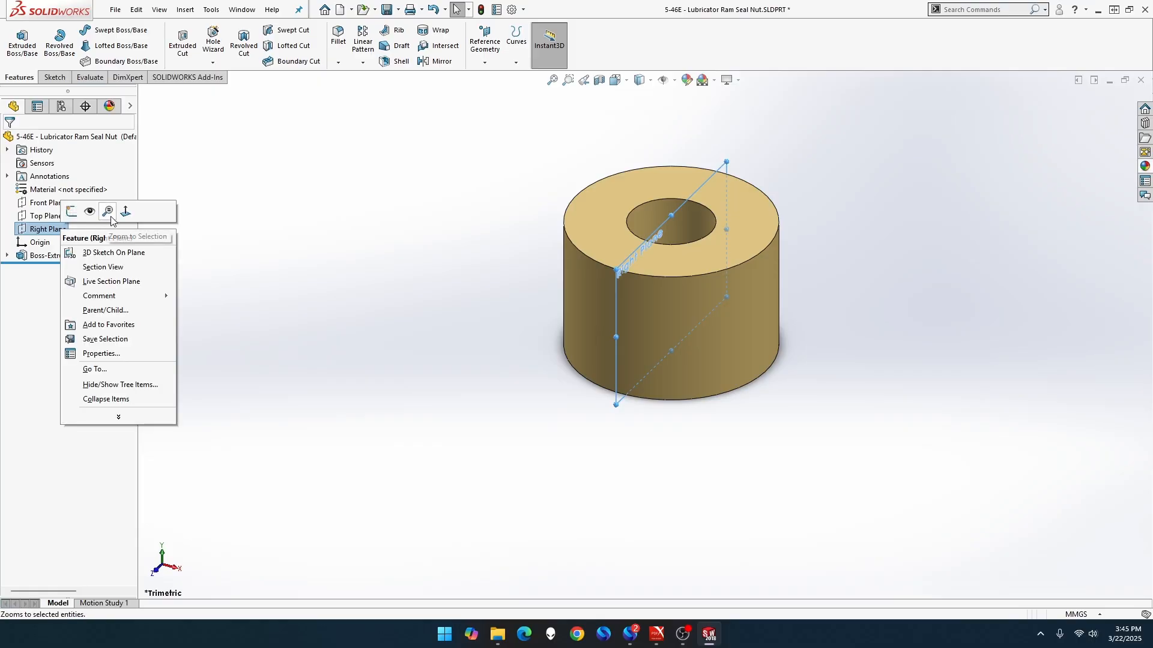
{"action": "left_click", "coordinate": [120, 213]}
{"action": "right_click", "coordinate": [58, 234]}
{"action": "left_click", "coordinate": [75, 212]}
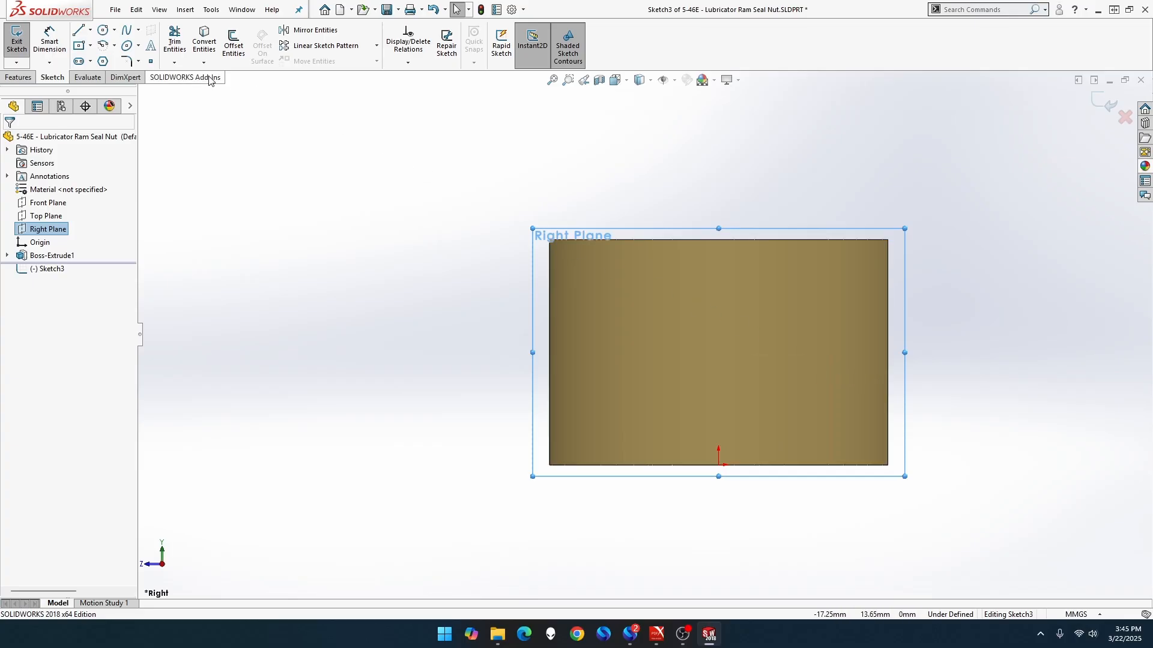
{"action": "left_click", "coordinate": [90, 30]}
{"action": "left_click", "coordinate": [102, 56]}
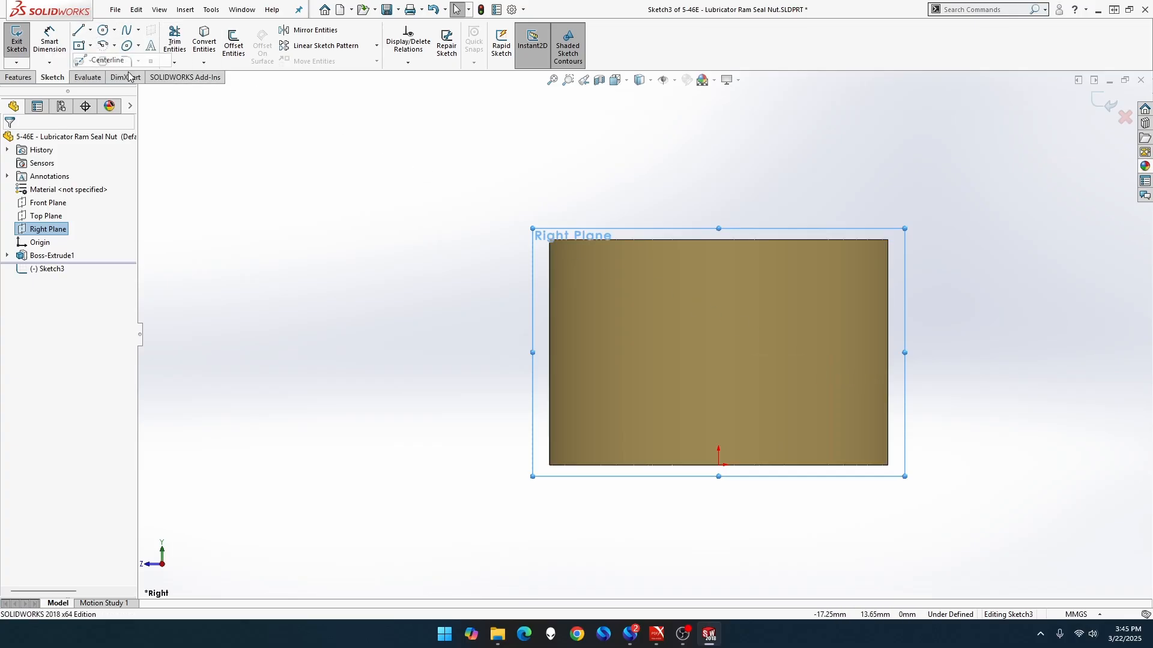
{"action": "left_click", "coordinate": [719, 150]}
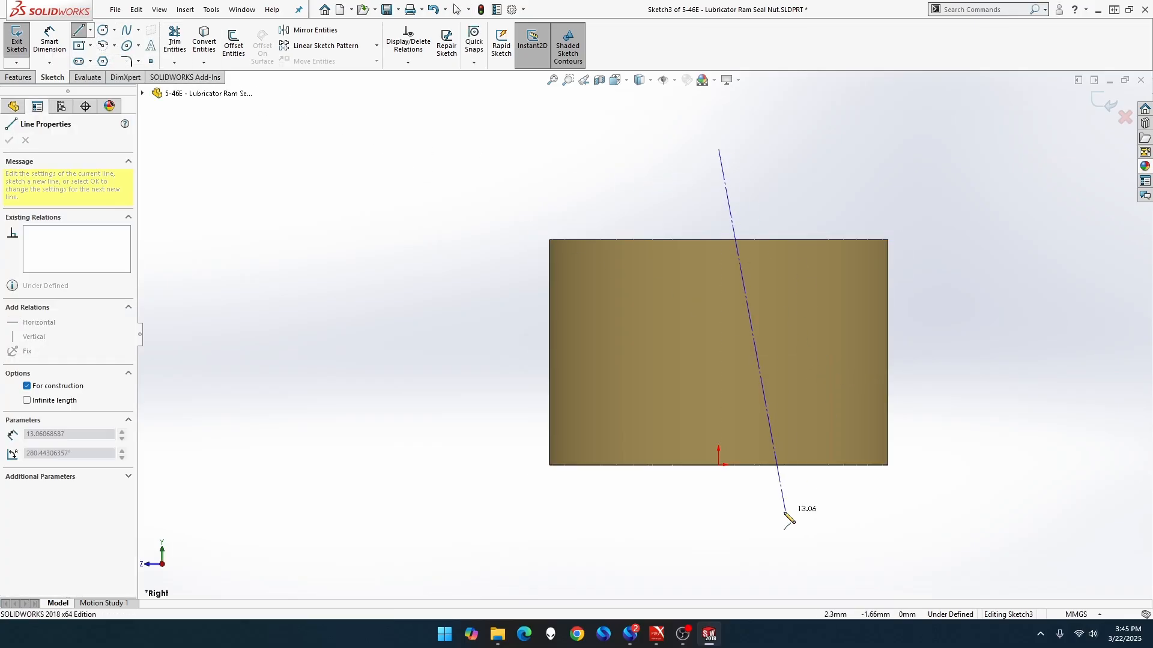
{"action": "left_click", "coordinate": [718, 535]}
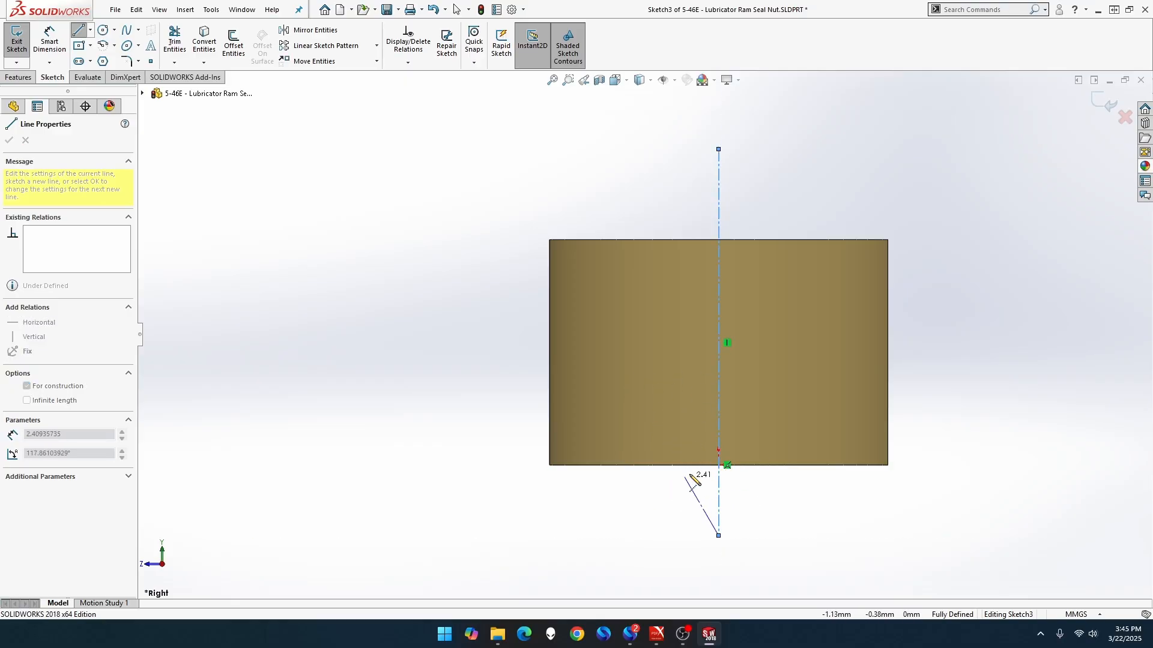
{"action": "key", "text": "Escape"}
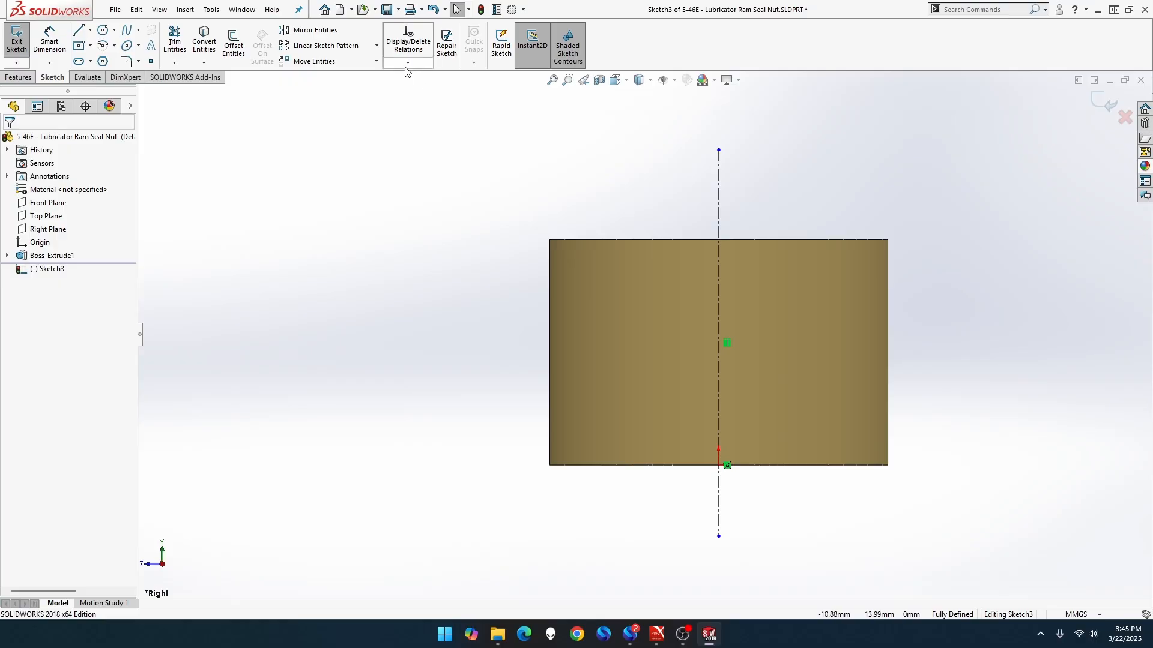
{"action": "left_click", "coordinate": [16, 43]}
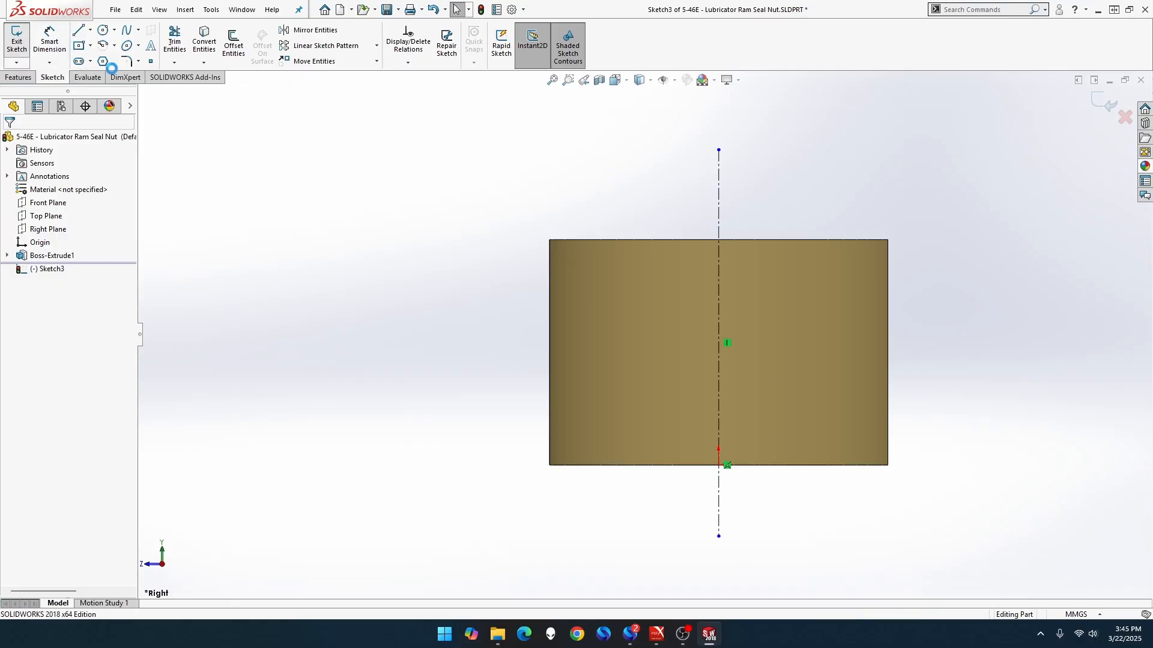
- Create a reference plane perpendicular to the centerline and coincident with its upper endpoint
{"action": "left_click", "coordinate": [484, 62]}
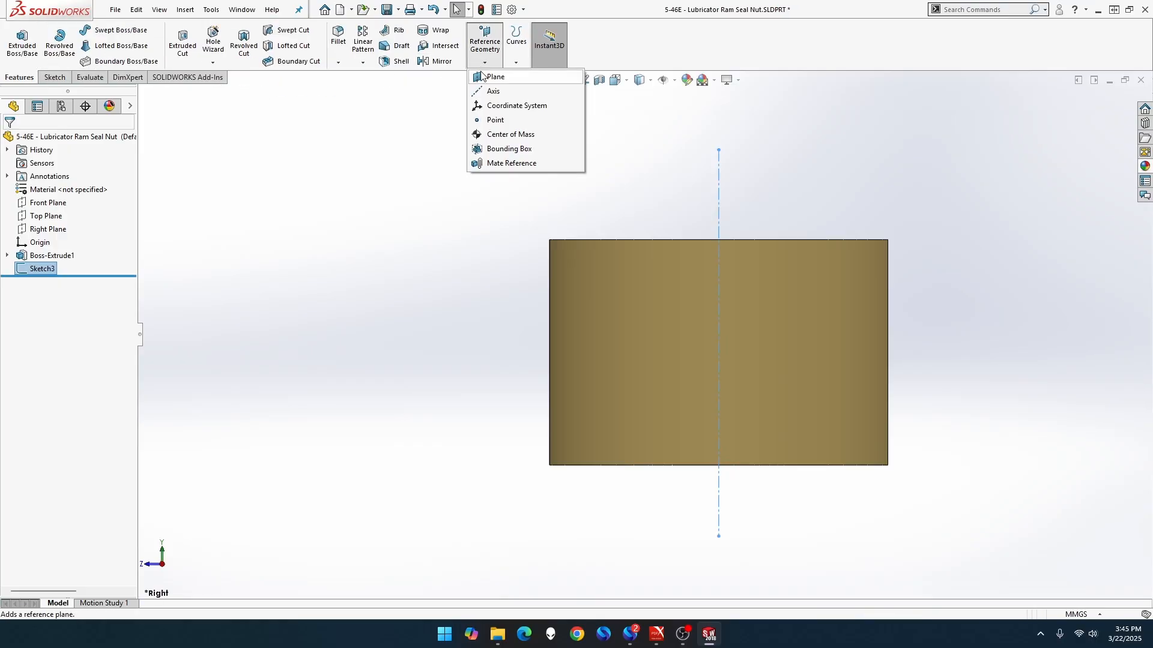
{"action": "left_click", "coordinate": [492, 78]}
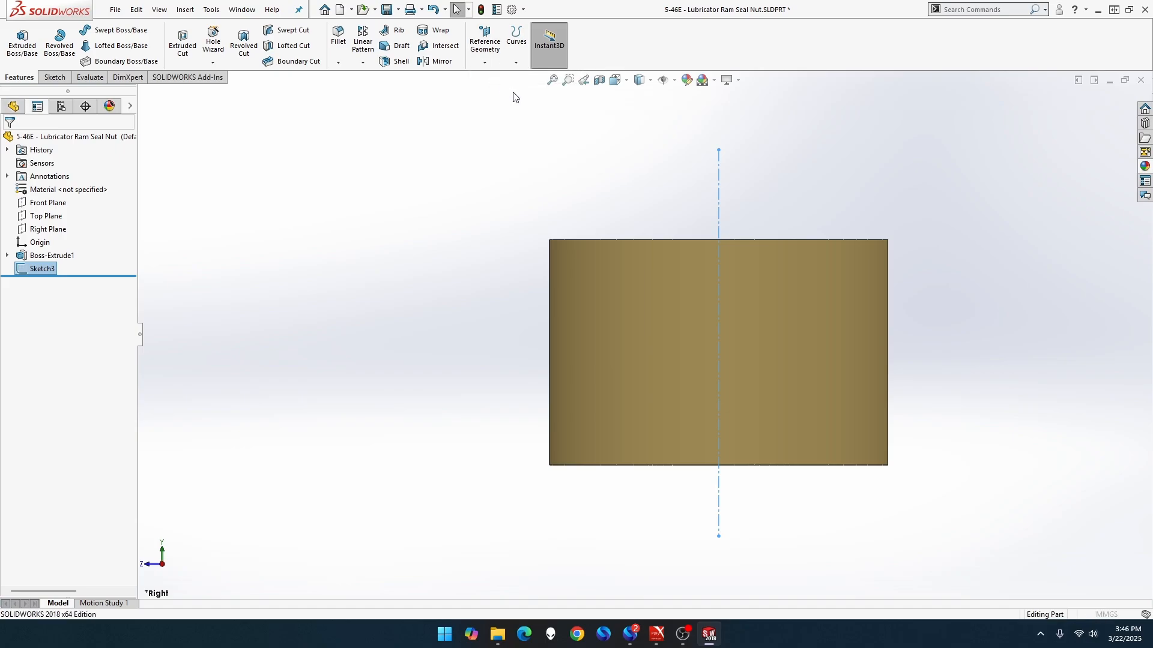
{"action": "left_click", "coordinate": [718, 190]}
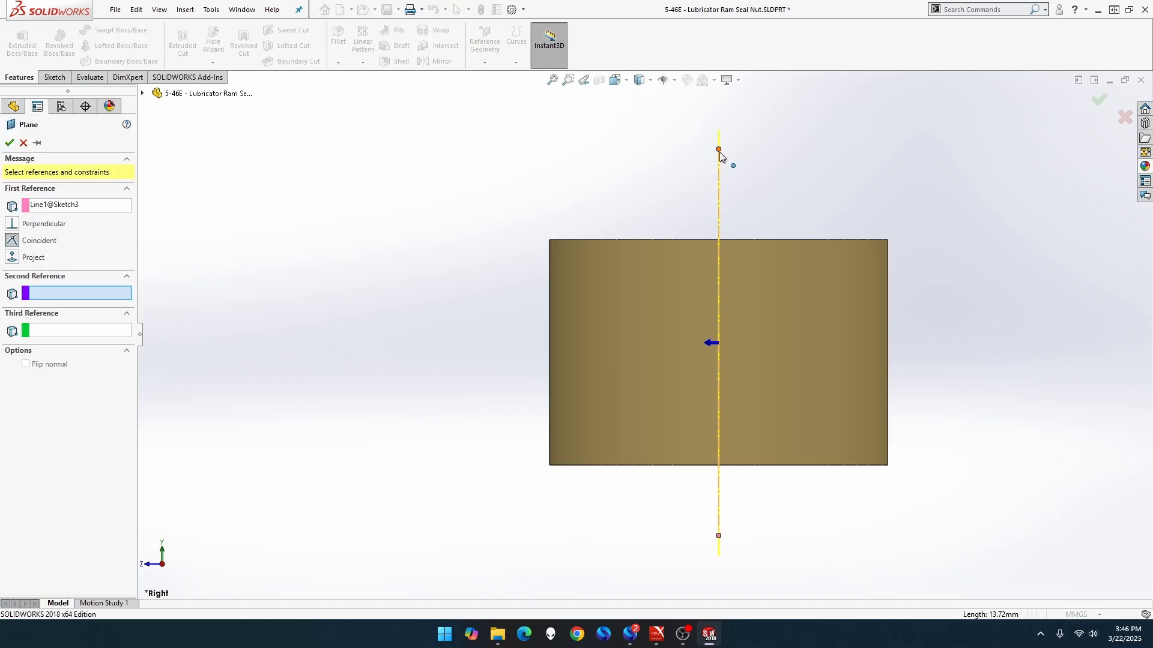
{"action": "left_click", "coordinate": [718, 149]}
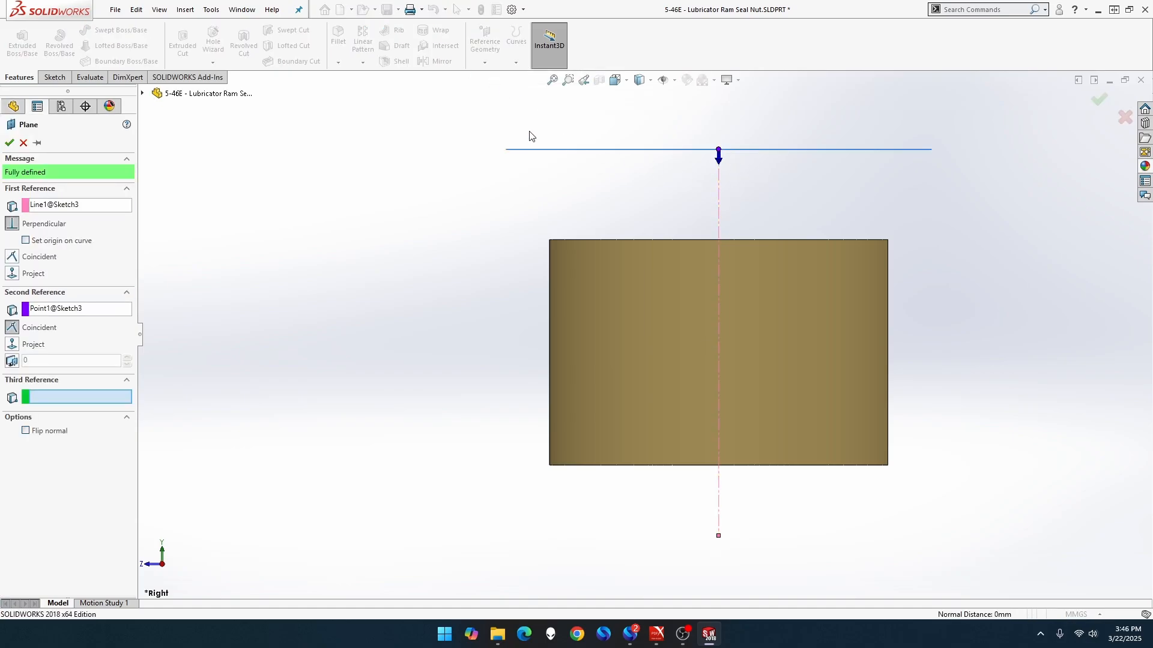
{"action": "left_click", "coordinate": [10, 143]}
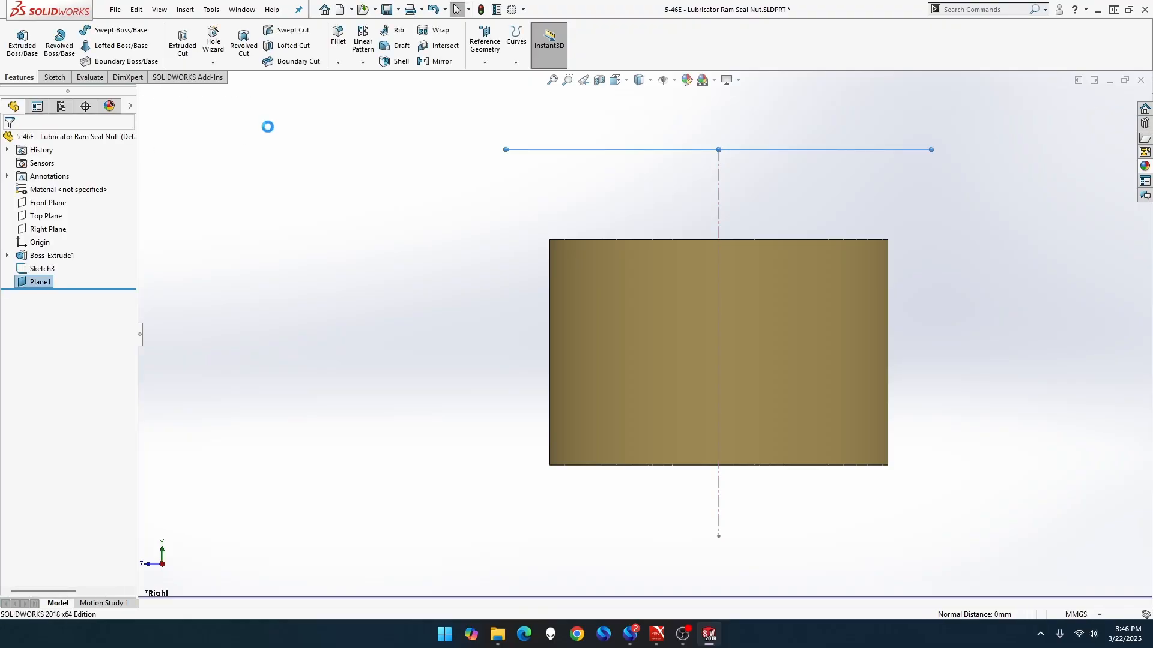
{"action": "left_click", "coordinate": [485, 63]}
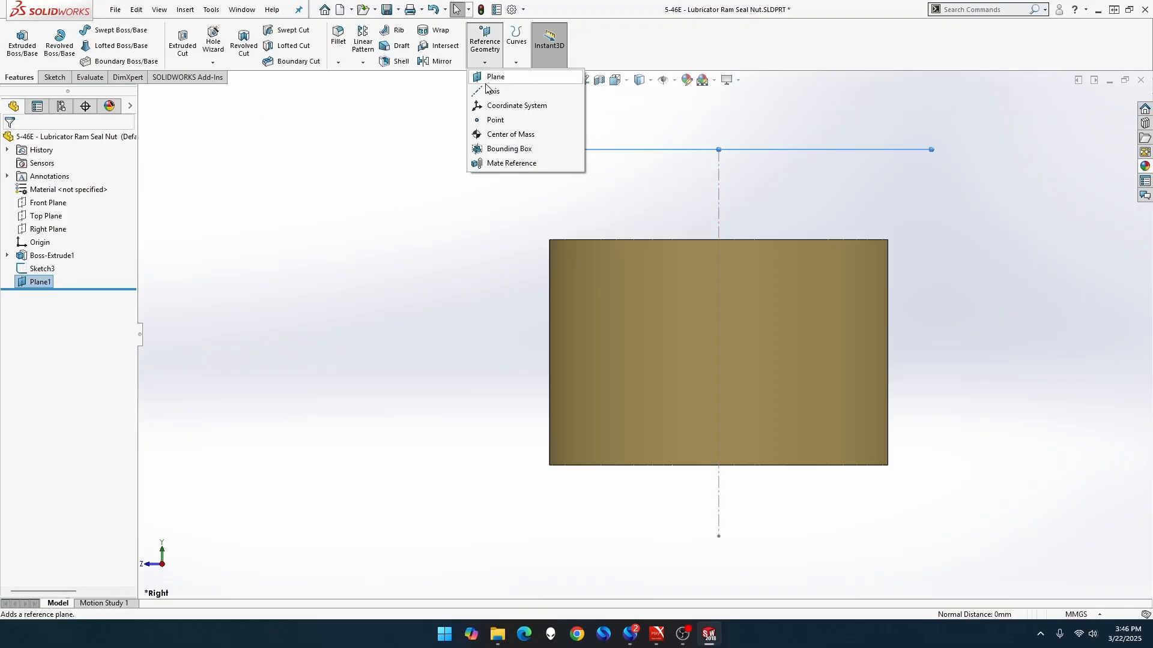
{"action": "left_click", "coordinate": [495, 78]}
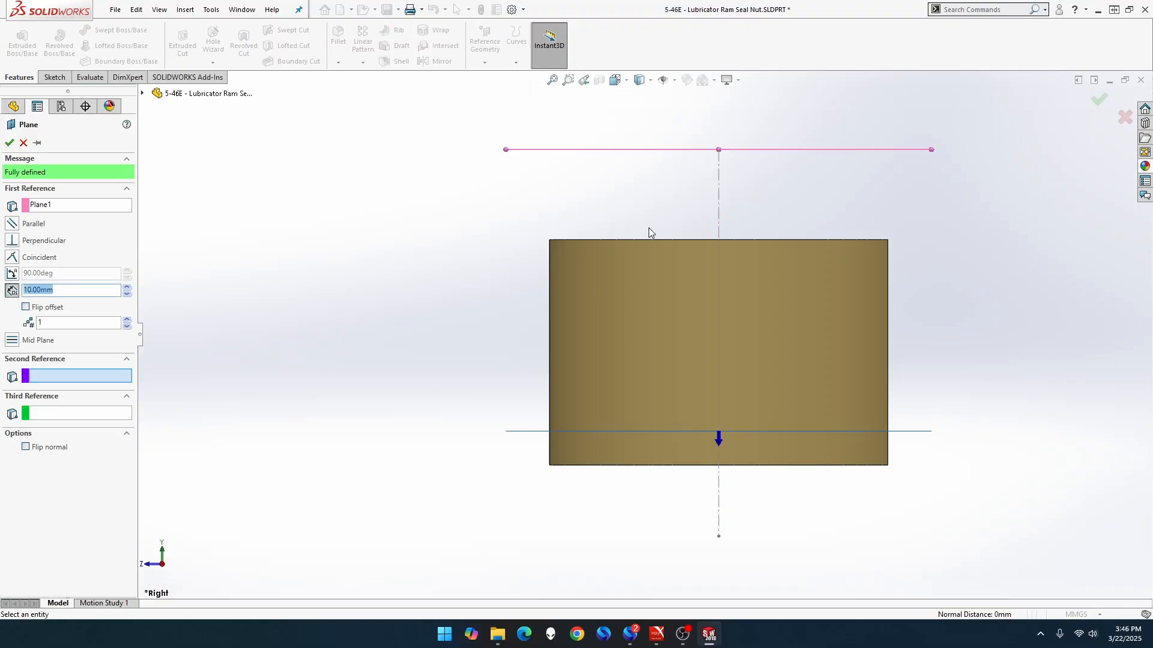
{"action": "left_click", "coordinate": [720, 222]}
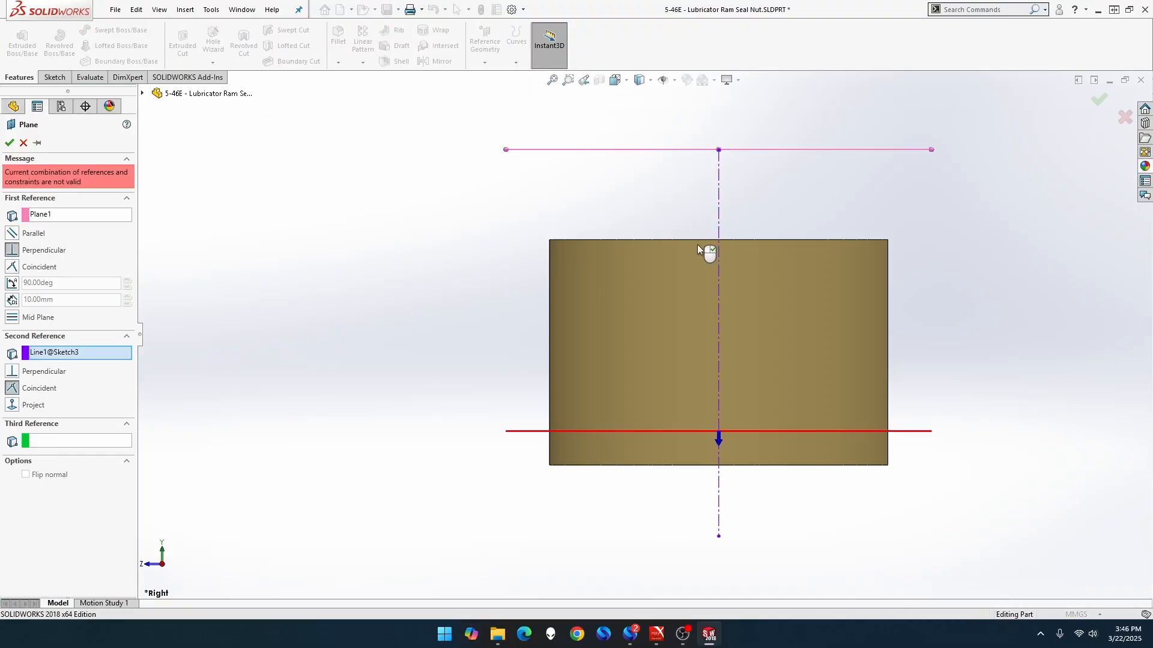
{"action": "left_click", "coordinate": [718, 536]}
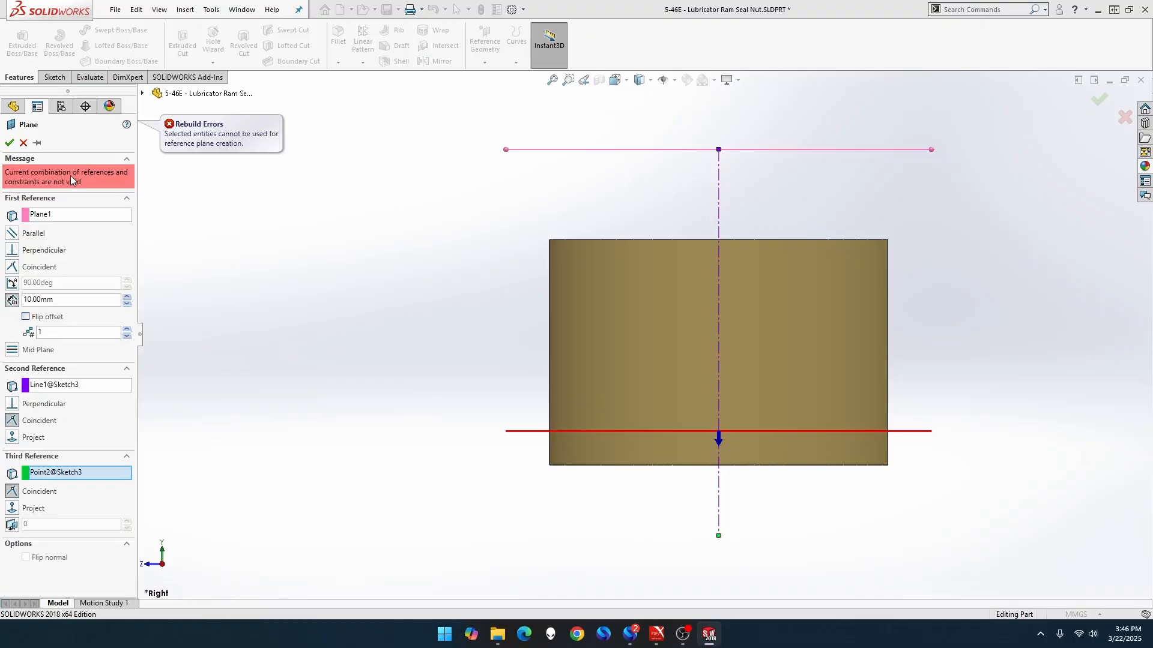
{"action": "left_click", "coordinate": [23, 143]}
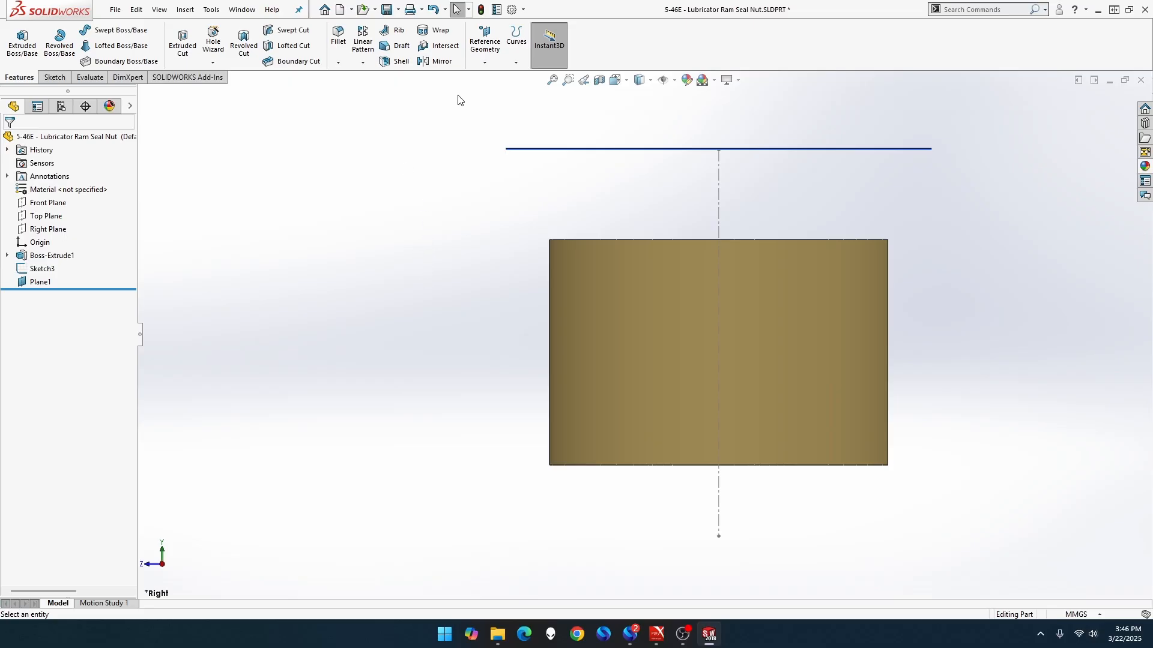
- Create a reference plane perpendicular to the centerline and coincident with its lower endpoint
{"action": "left_click", "coordinate": [485, 62]}
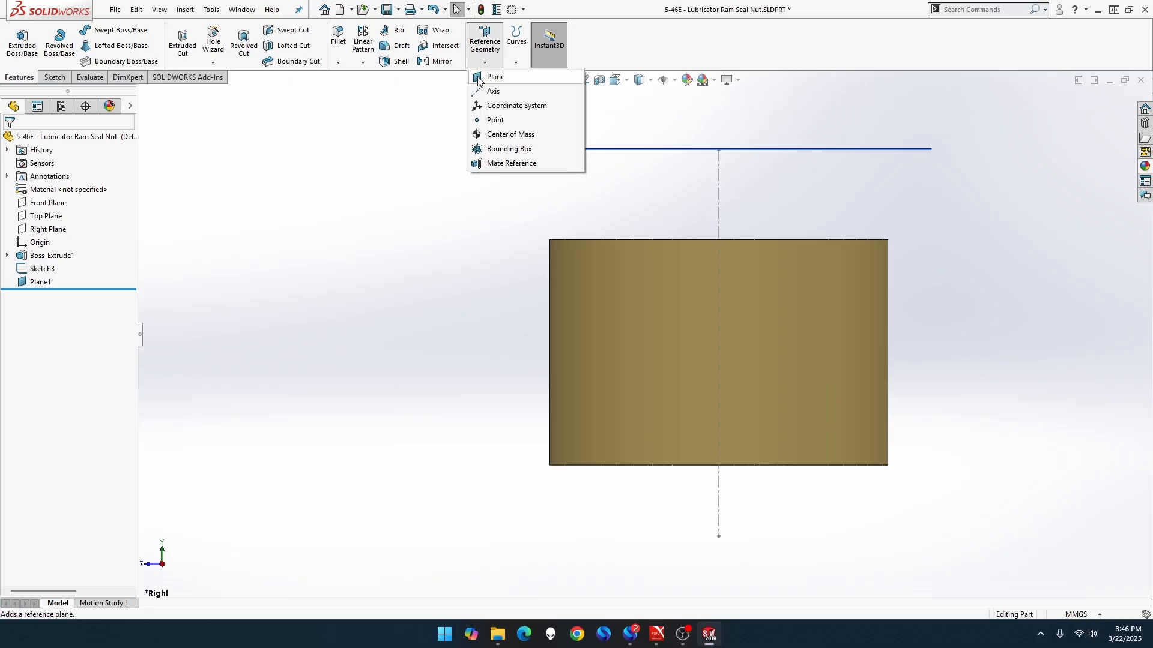
{"action": "left_click", "coordinate": [479, 80]}
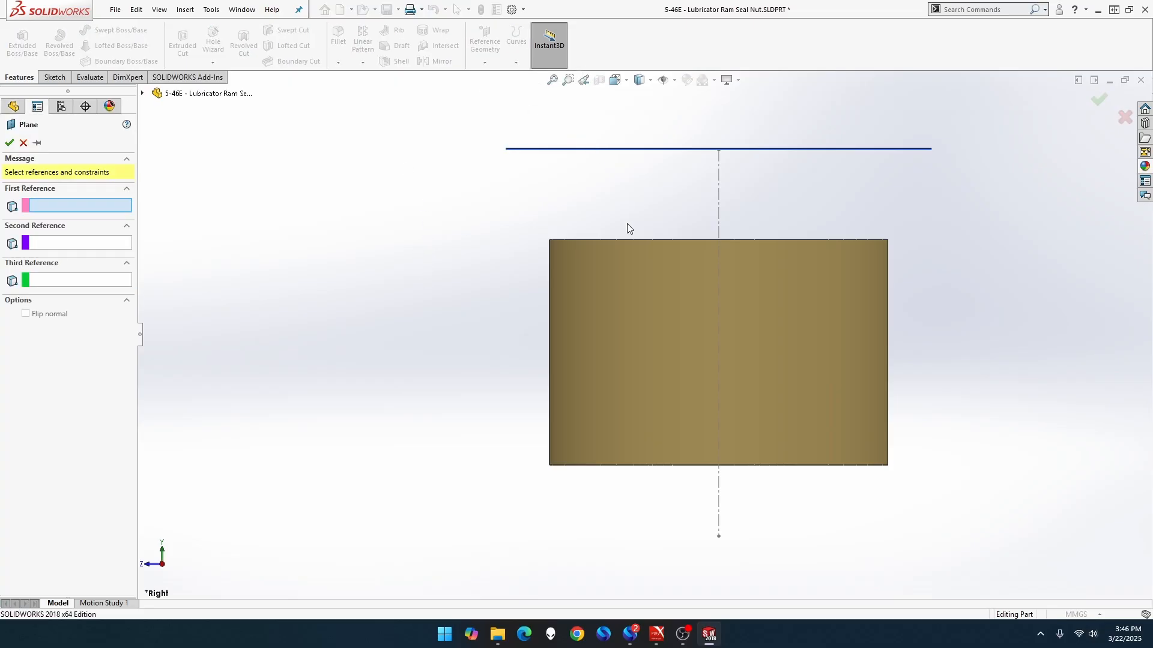
{"action": "left_click", "coordinate": [719, 537]}
{"action": "left_click", "coordinate": [724, 529]}
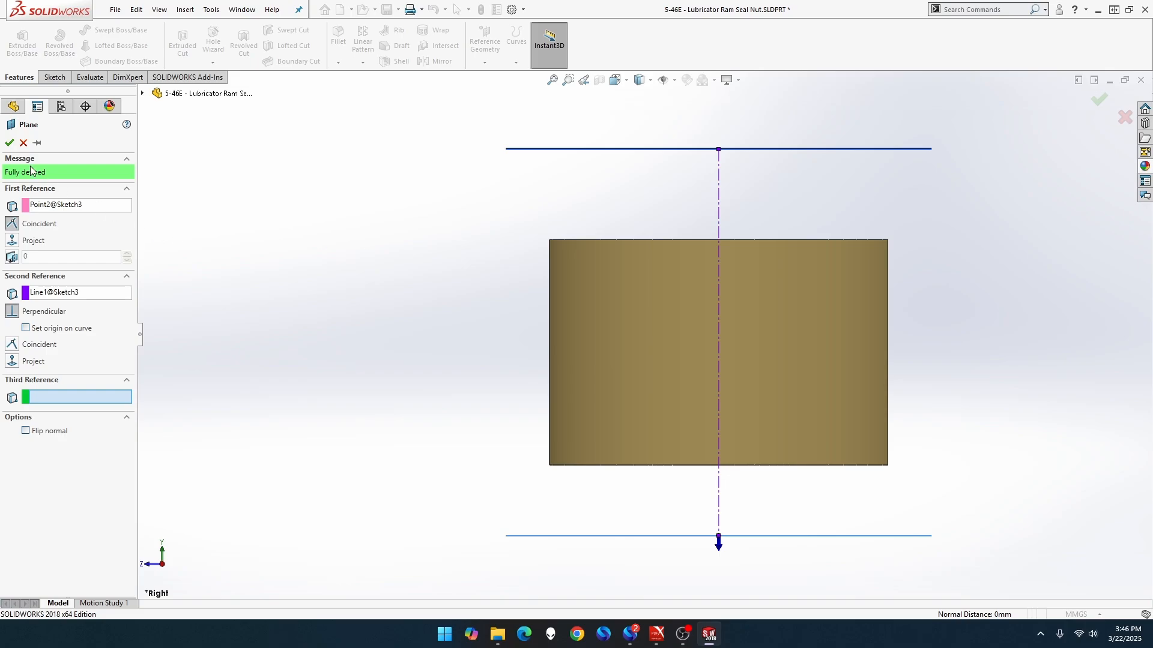
{"action": "left_click", "coordinate": [10, 143]}
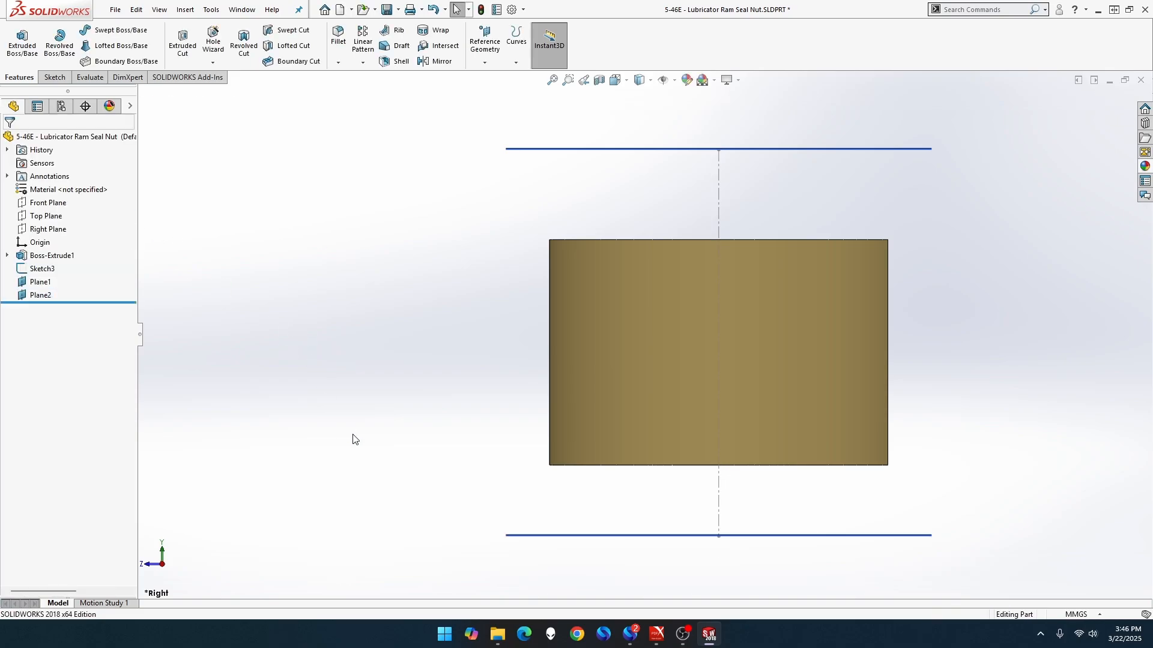
- Start a Thread feature on the cylinder with a Metric Die profile of size M12x1.25
{"action": "middle_click_drag", "start_coordinate": [352, 437], "coordinate": [303, 390]}
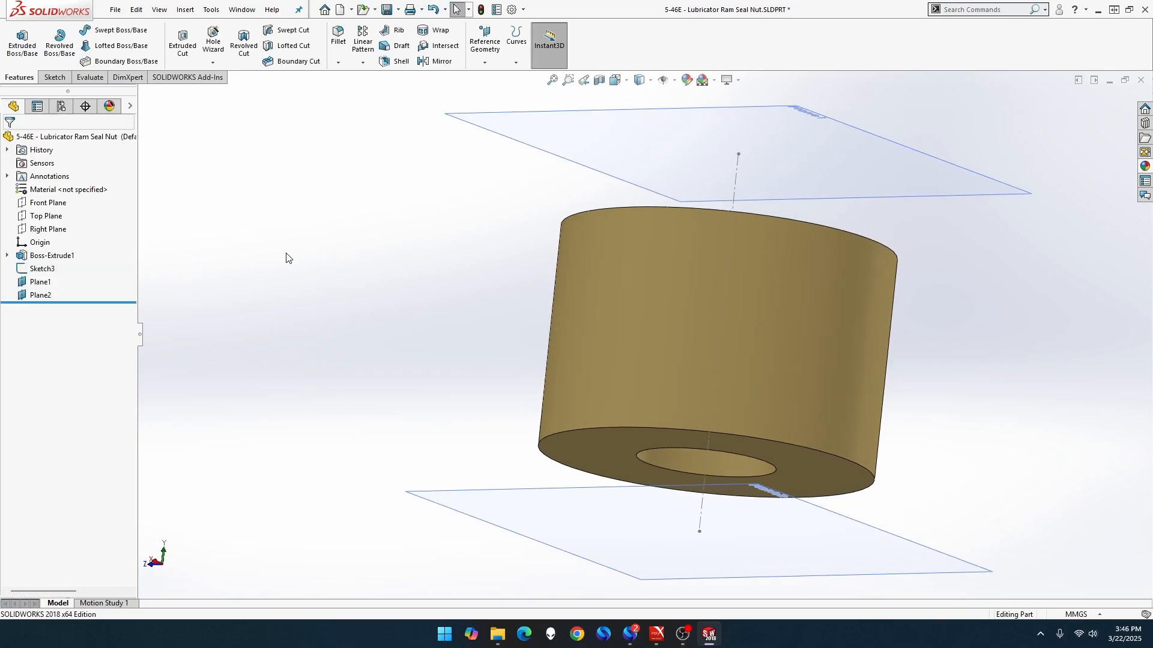
{"action": "left_click", "coordinate": [212, 62]}
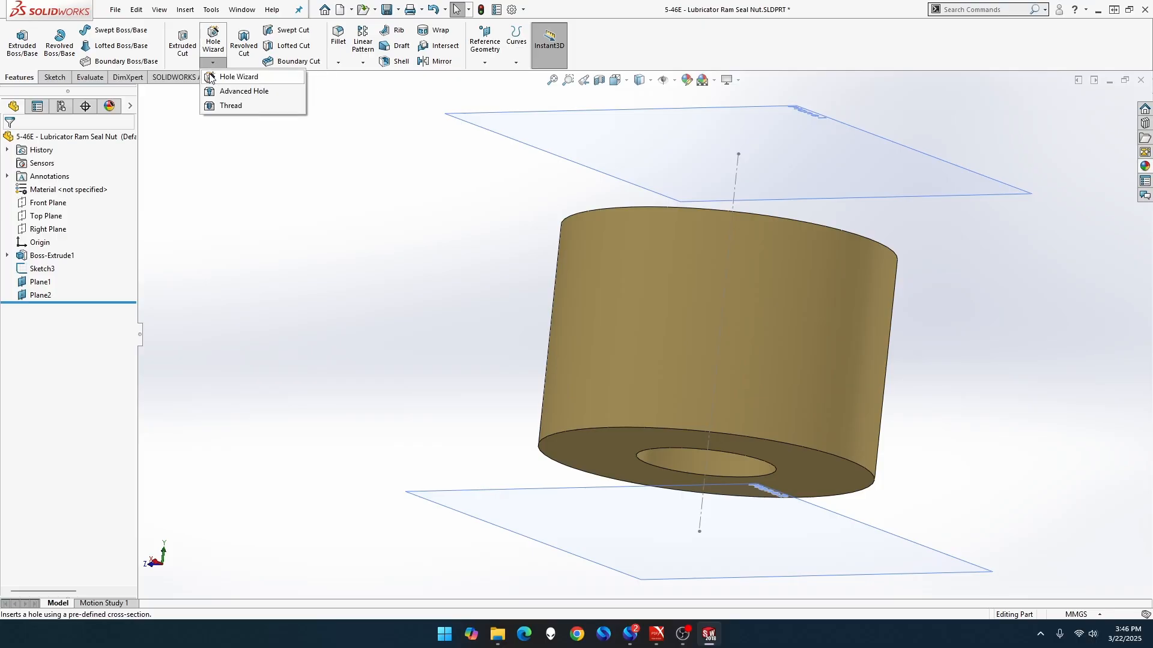
{"action": "left_click", "coordinate": [222, 106]}
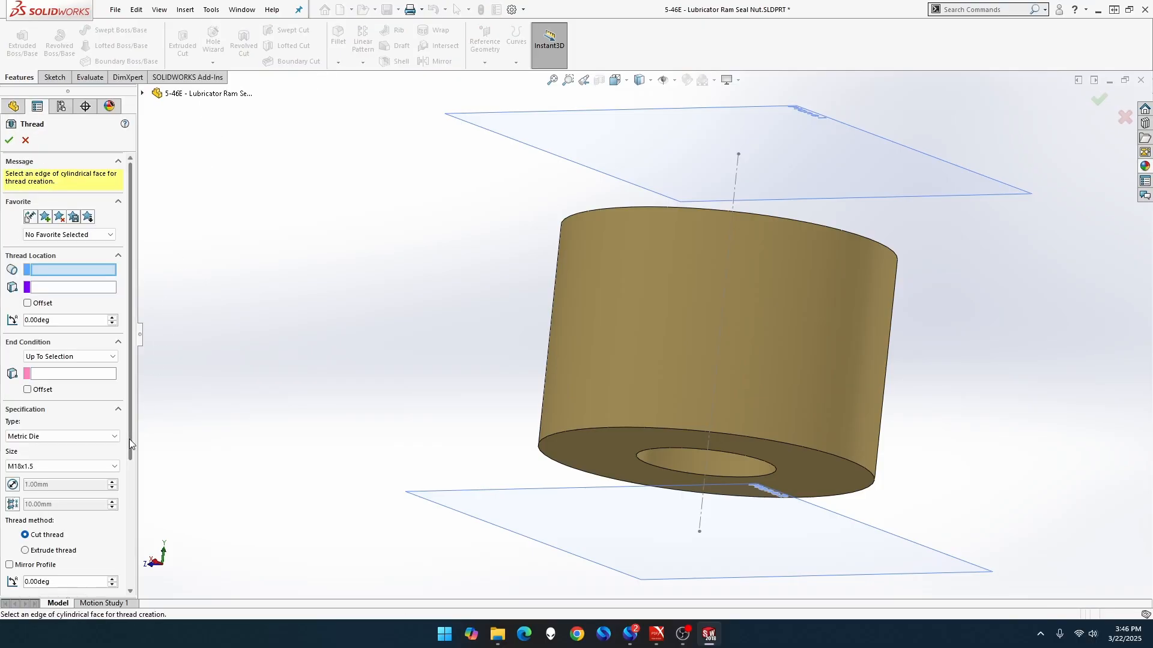
{"action": "left_click", "coordinate": [60, 467]}
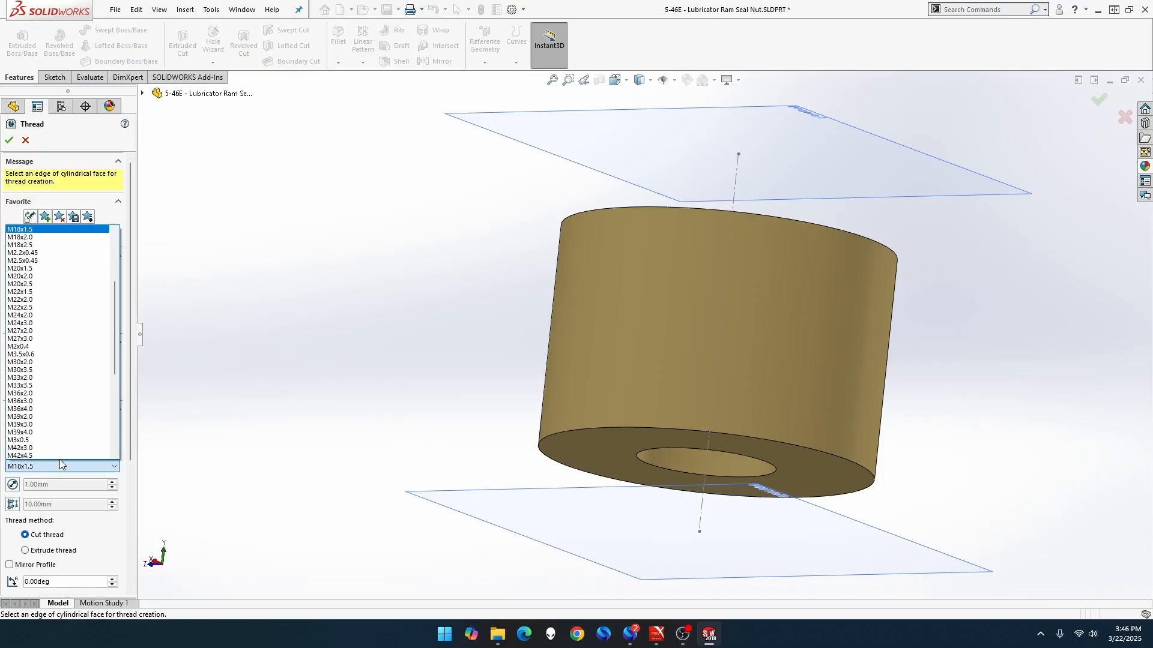
{"action": "scroll", "coordinate": [60, 348], "scroll_direction": "up", "scroll_amount": 3}
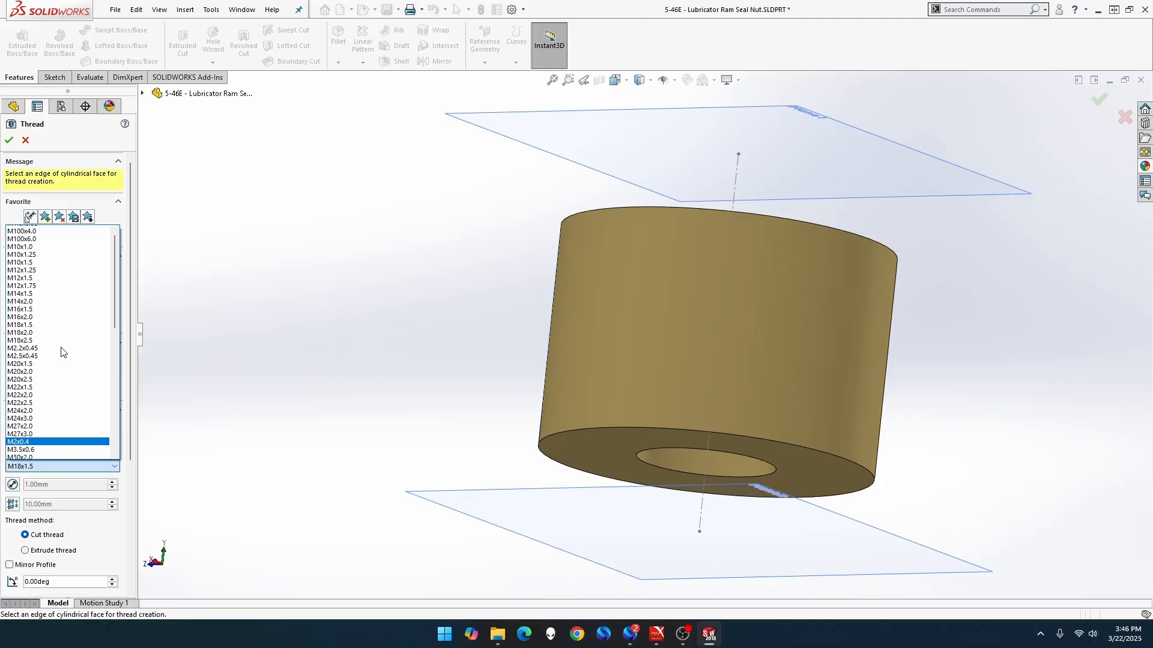
{"action": "scroll", "coordinate": [61, 353], "scroll_direction": "up", "scroll_amount": 3}
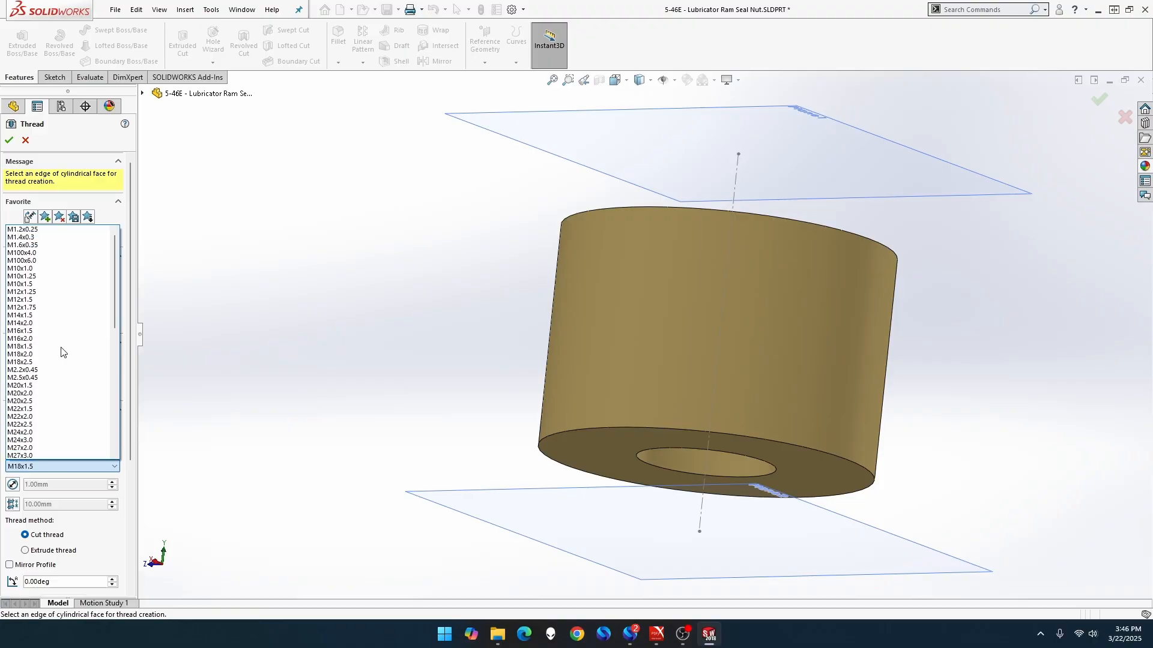
{"action": "left_click", "coordinate": [40, 293]}
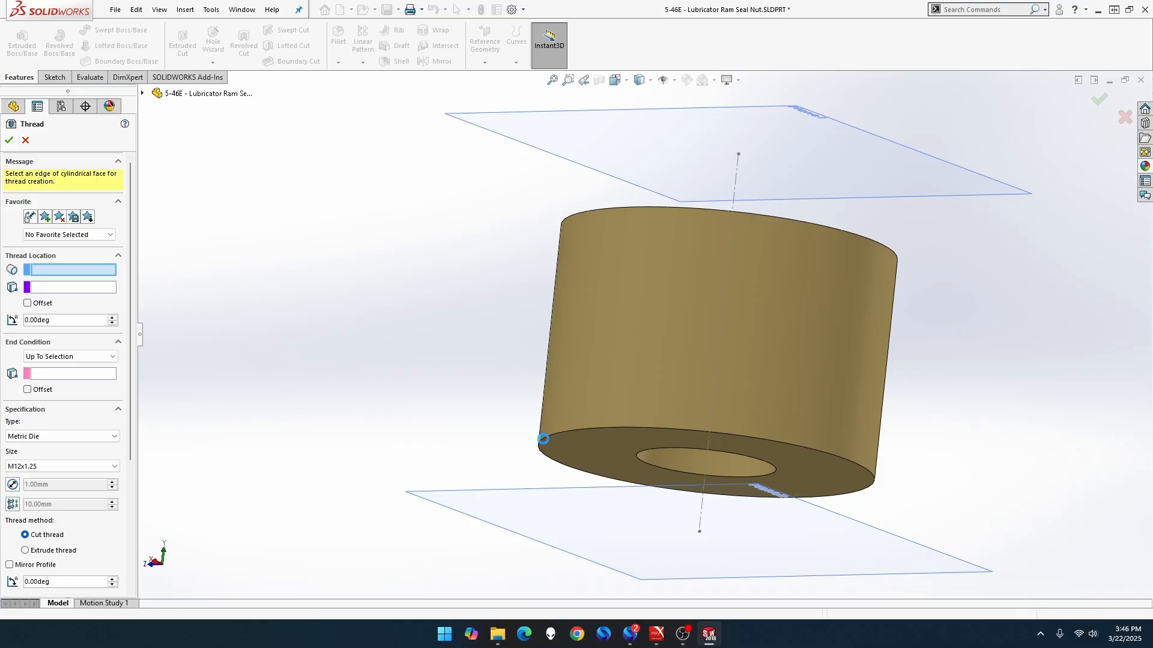
- Locate the thread on the cylinder's lower outer edge, starting at the lower reference plane and ending up to the upper one
{"action": "left_click", "coordinate": [542, 438]}
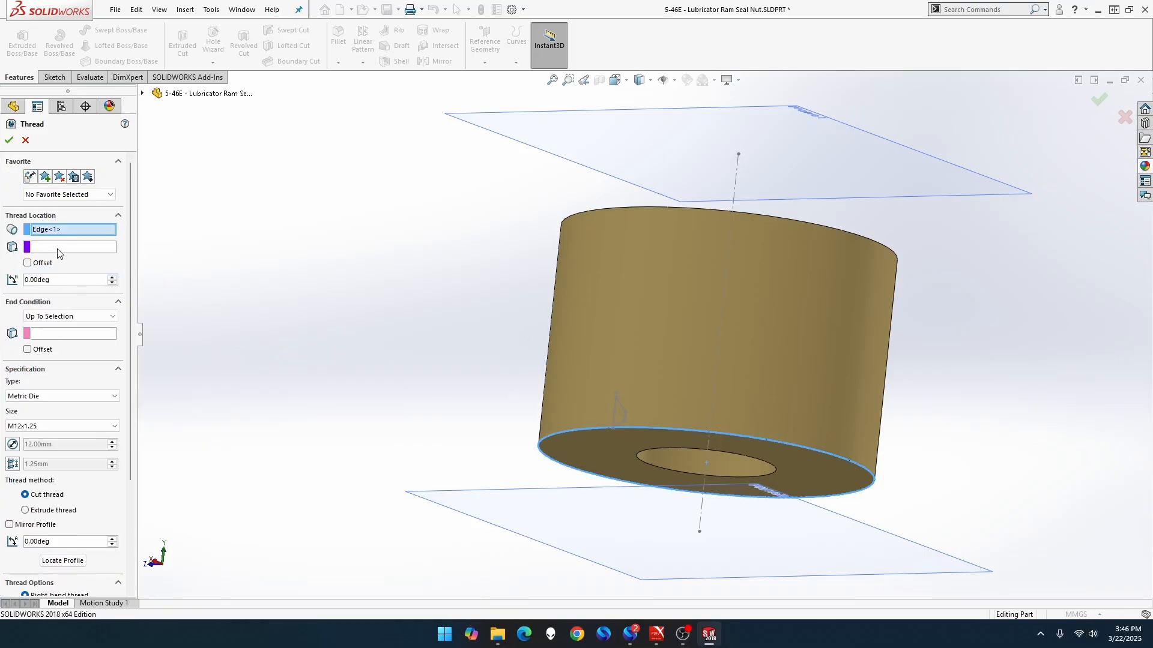
{"action": "left_click", "coordinate": [477, 503]}
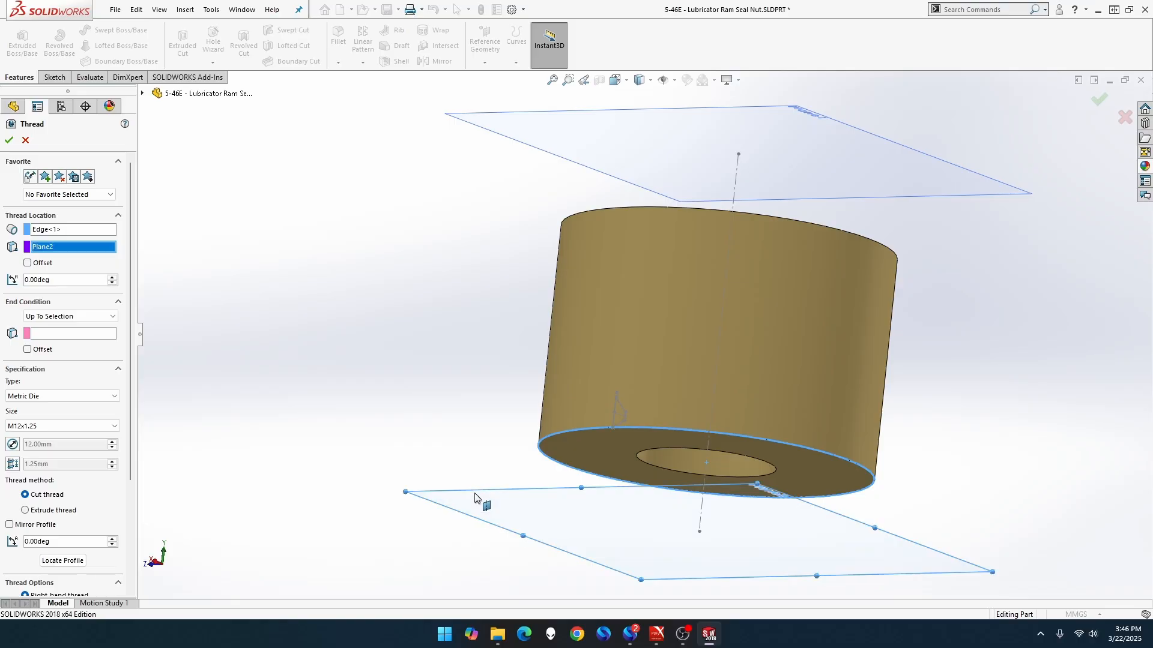
{"action": "left_click", "coordinate": [102, 335]}
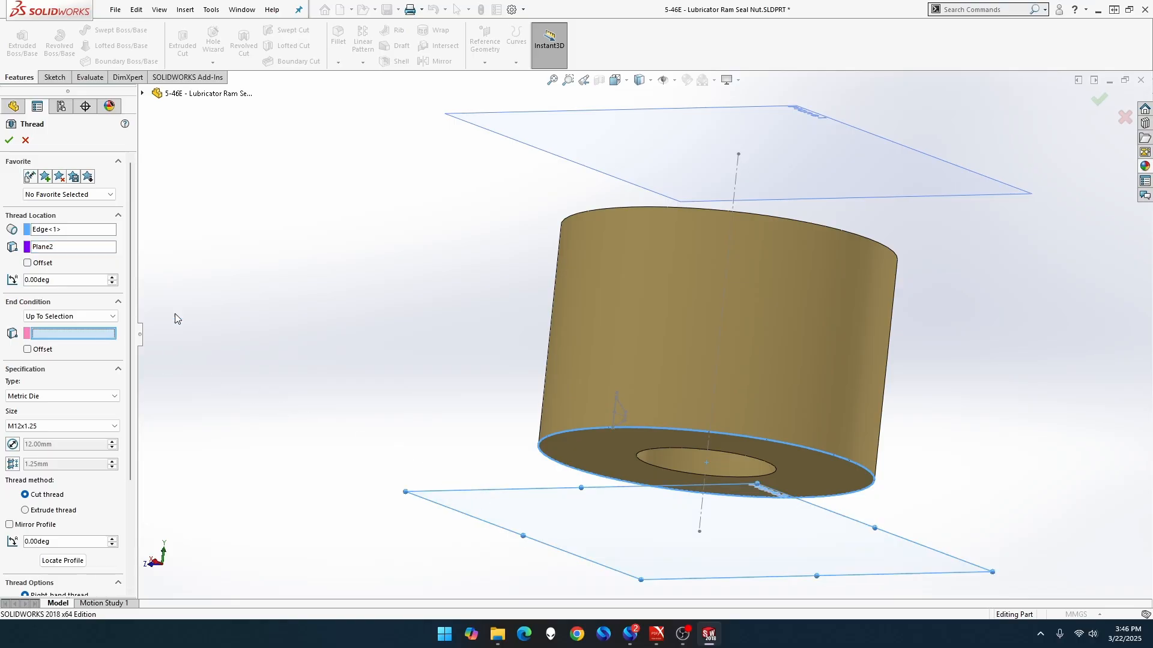
{"action": "left_click", "coordinate": [595, 165]}
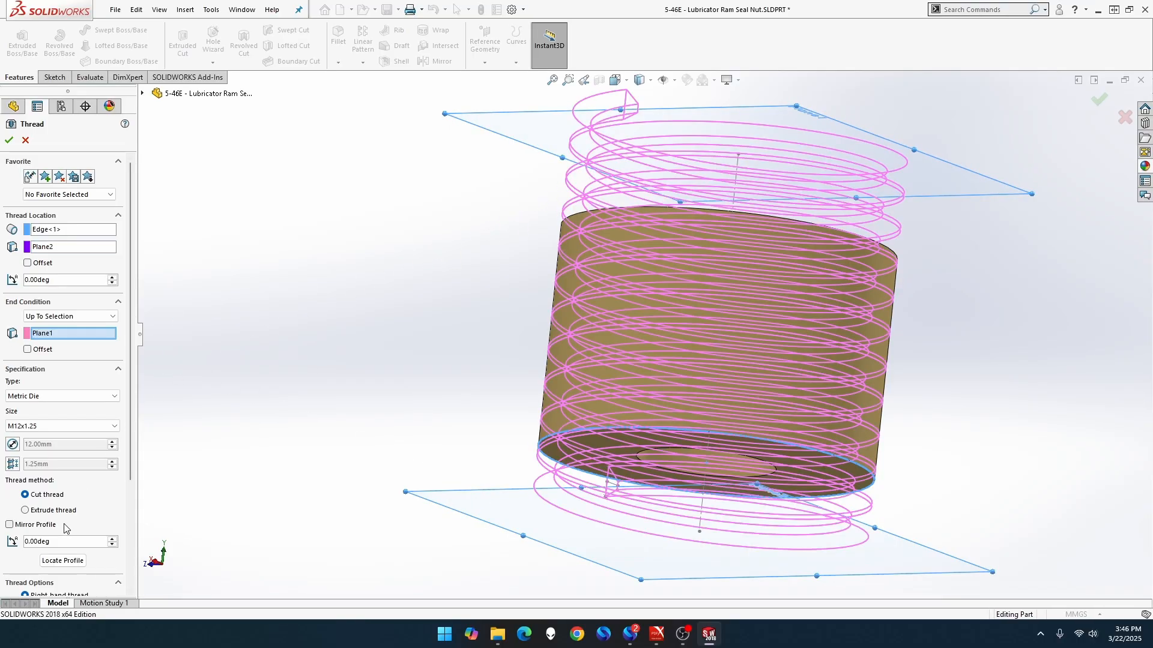
- Try to generate the thread with the Extrude thread method
{"action": "left_click", "coordinate": [26, 510]}
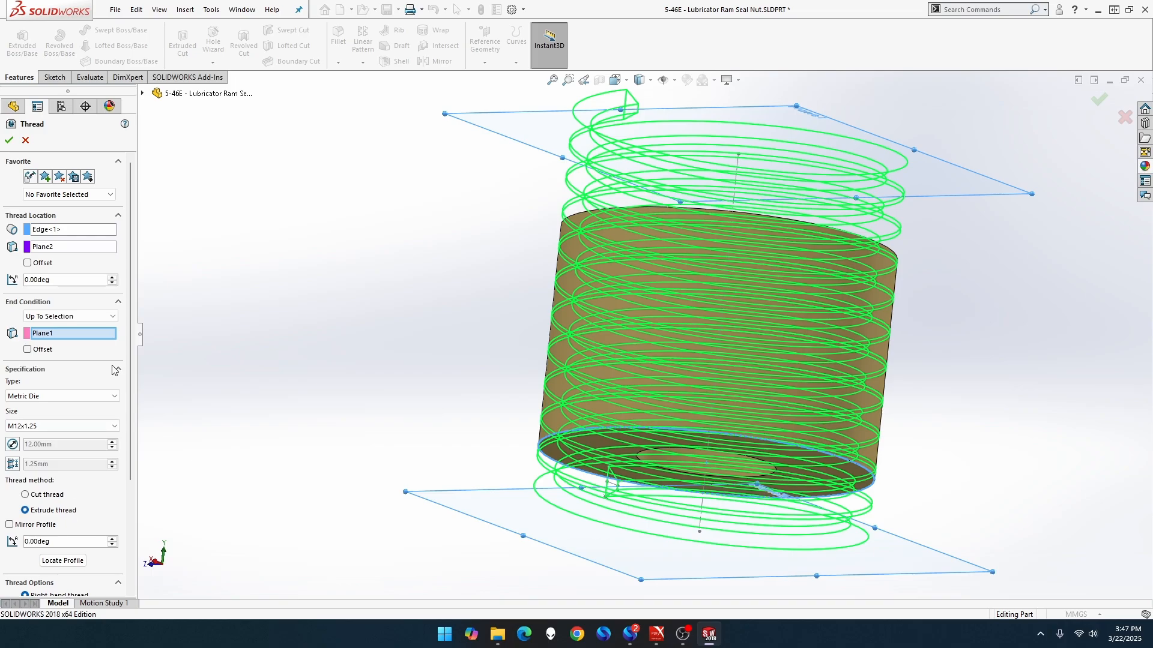
{"action": "left_click", "coordinate": [9, 141]}
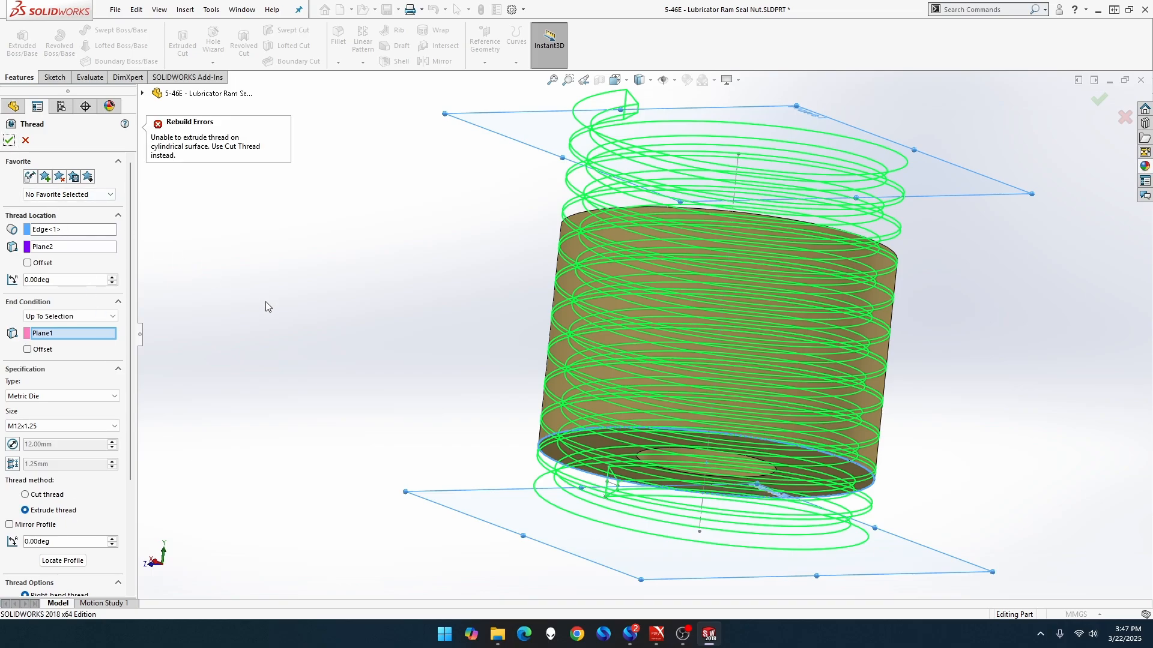
- Set the thread method to Cut thread and generate the thread
{"action": "left_click", "coordinate": [25, 494]}
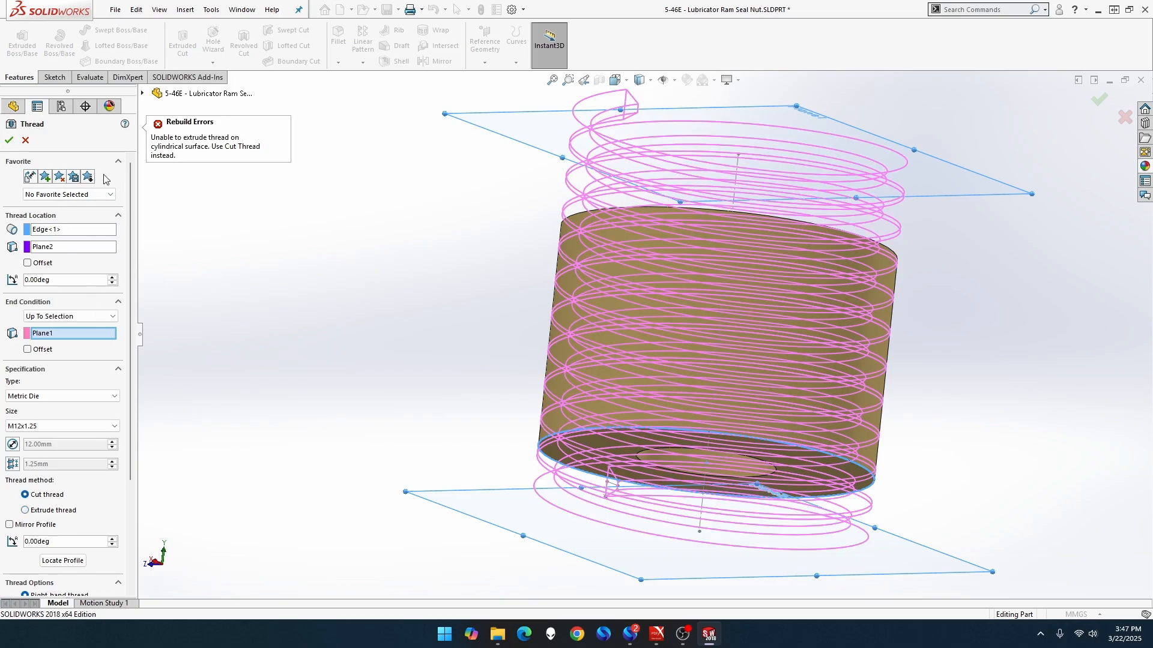
{"action": "left_click", "coordinate": [9, 140]}
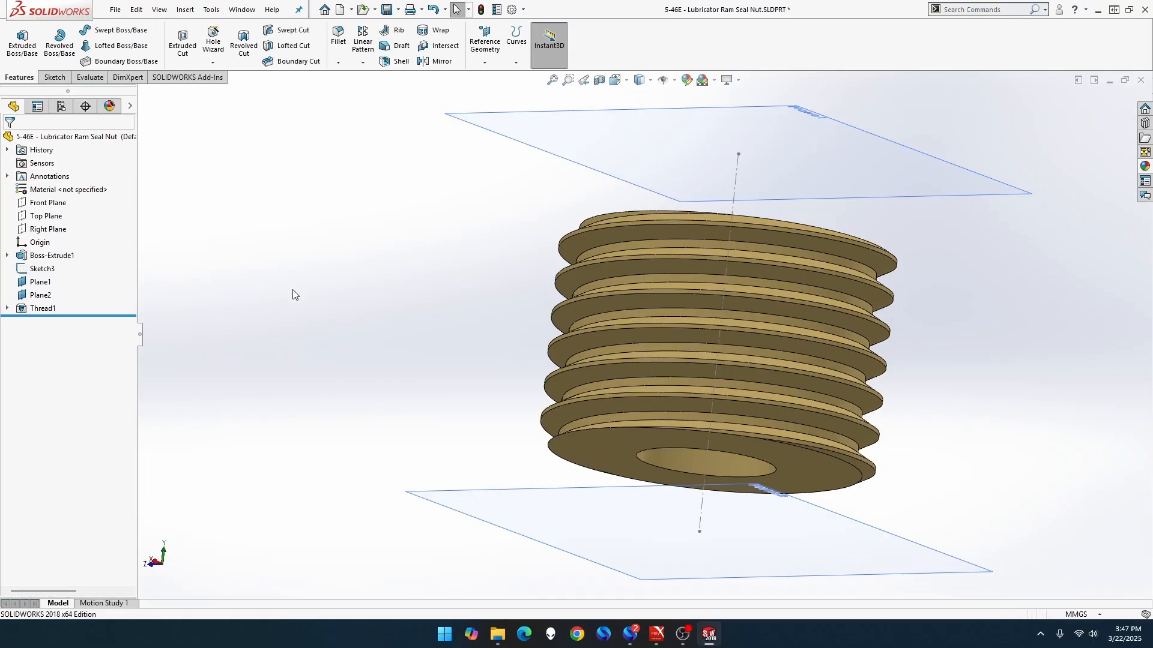
- Hide both reference planes and the centerline sketch
{"action": "middle_click_drag", "start_coordinate": [374, 349], "coordinate": [200, 342]}
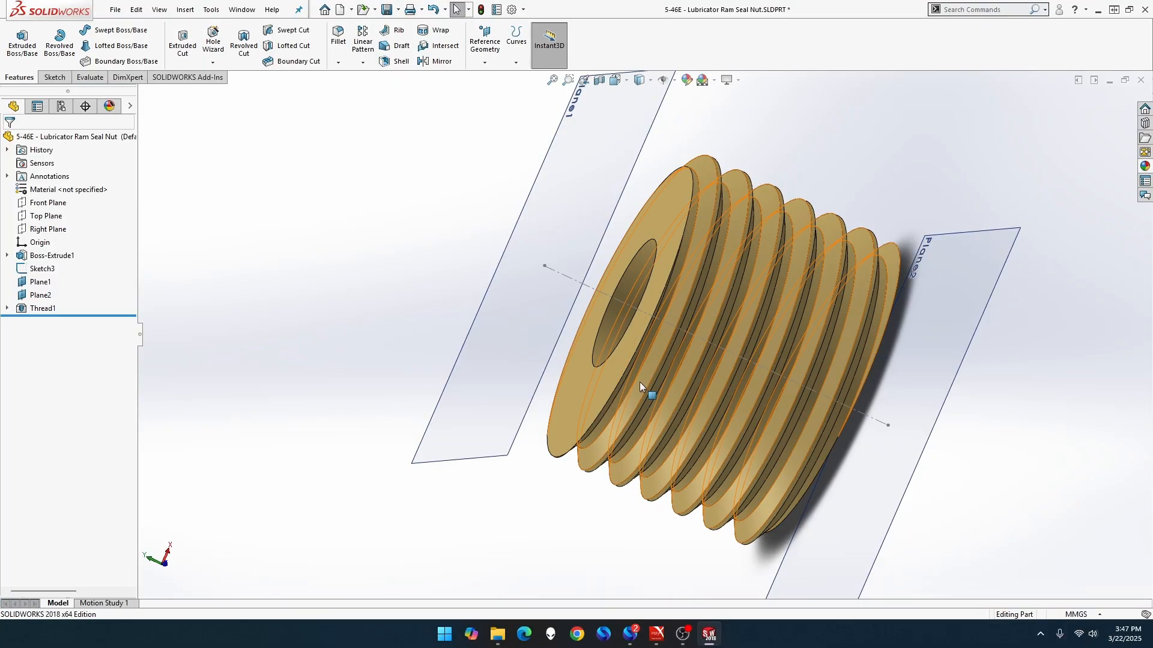
{"action": "middle_click_drag", "start_coordinate": [518, 444], "coordinate": [690, 499]}
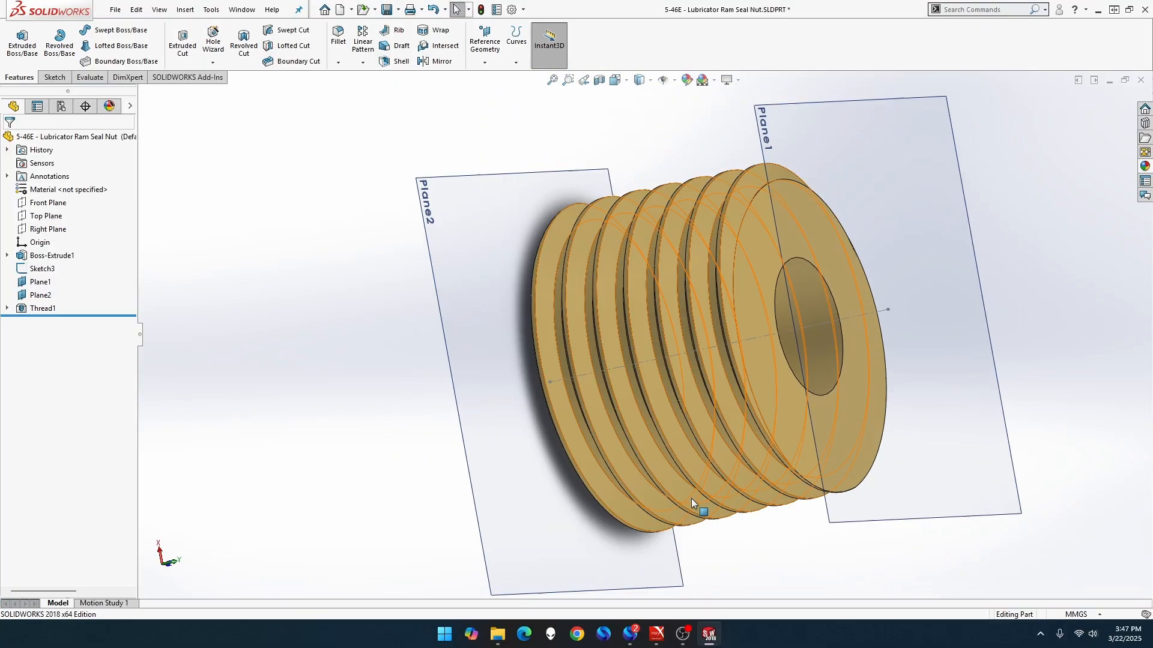
{"action": "right_click", "coordinate": [503, 443]}
{"action": "left_click", "coordinate": [547, 430]}
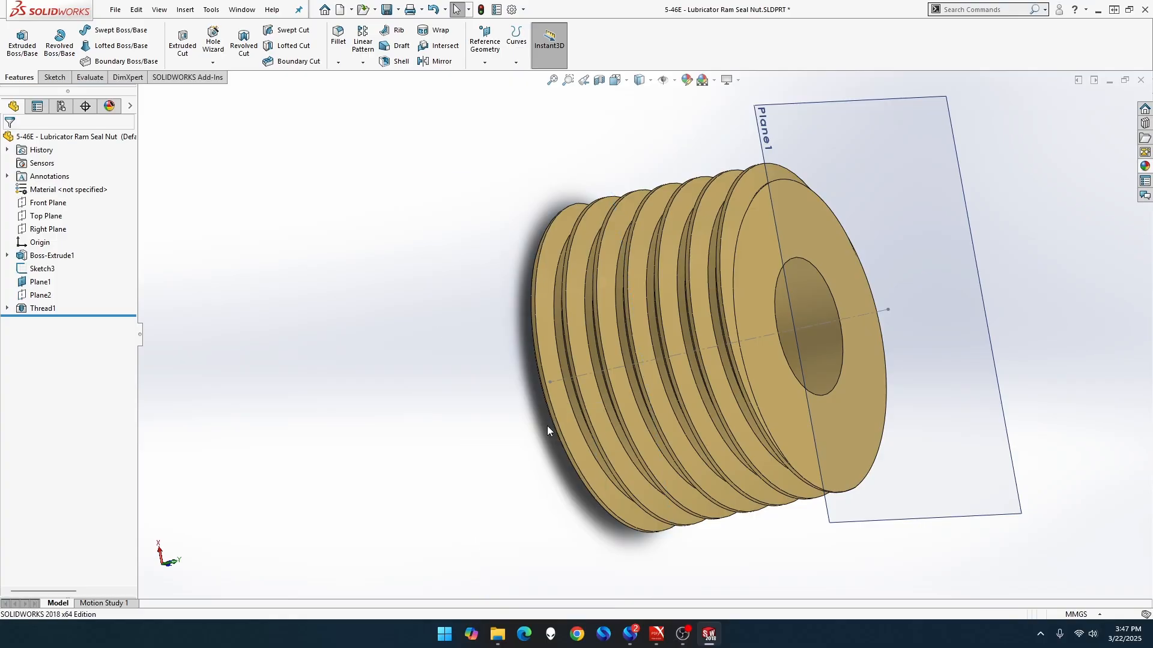
{"action": "right_click", "coordinate": [937, 360]}
{"action": "left_click", "coordinate": [982, 348]}
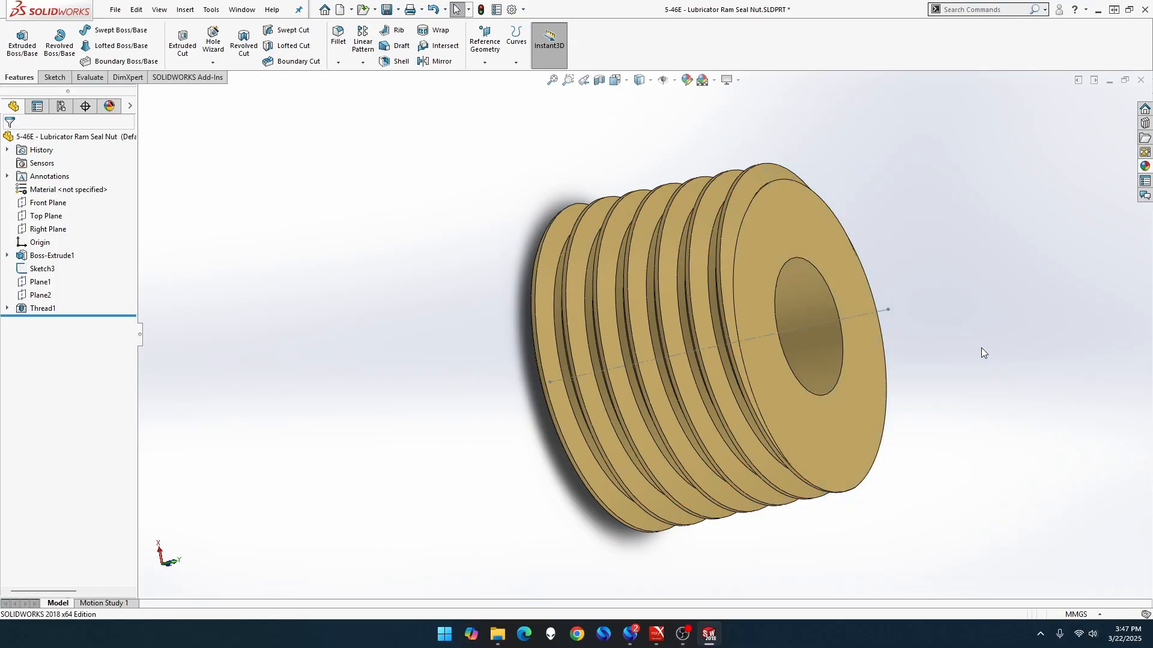
{"action": "right_click", "coordinate": [865, 315]}
{"action": "left_click", "coordinate": [903, 321]}
- Sketch a center rectangle about 1.21 mm wide on the Front Plane, centred on the nut's top edge above the origin
{"action": "right_click", "coordinate": [50, 204]}
{"action": "left_click", "coordinate": [112, 184]}
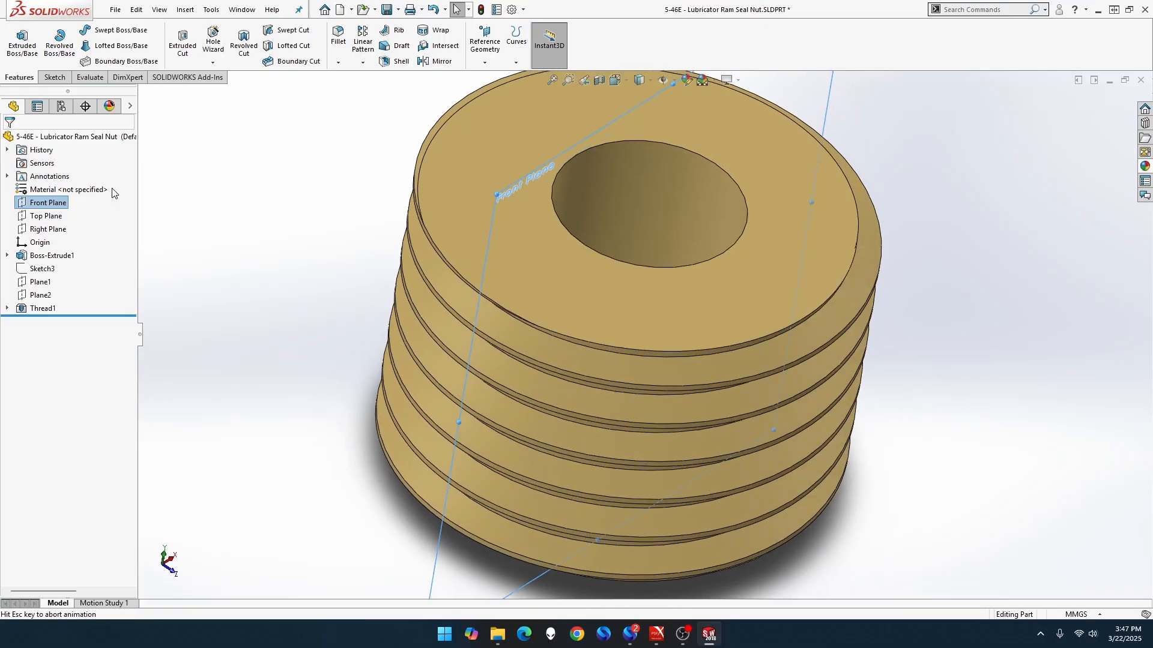
{"action": "right_click", "coordinate": [60, 207]}
{"action": "left_click", "coordinate": [76, 186]}
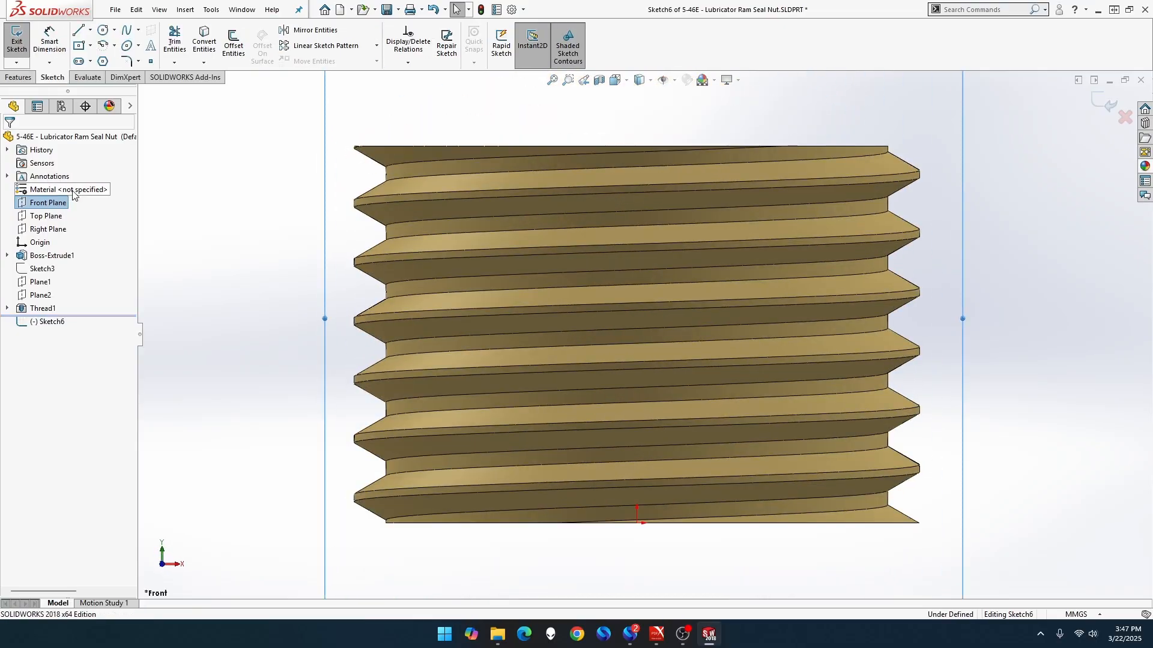
{"action": "left_click", "coordinate": [89, 47]}
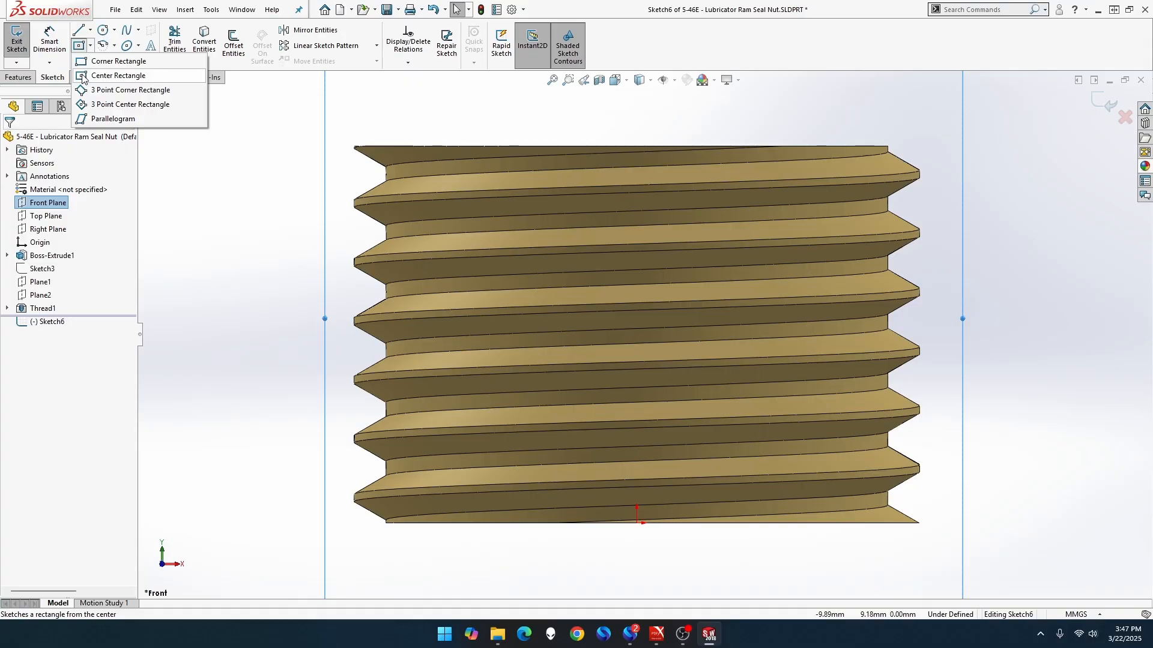
{"action": "left_click", "coordinate": [83, 77]}
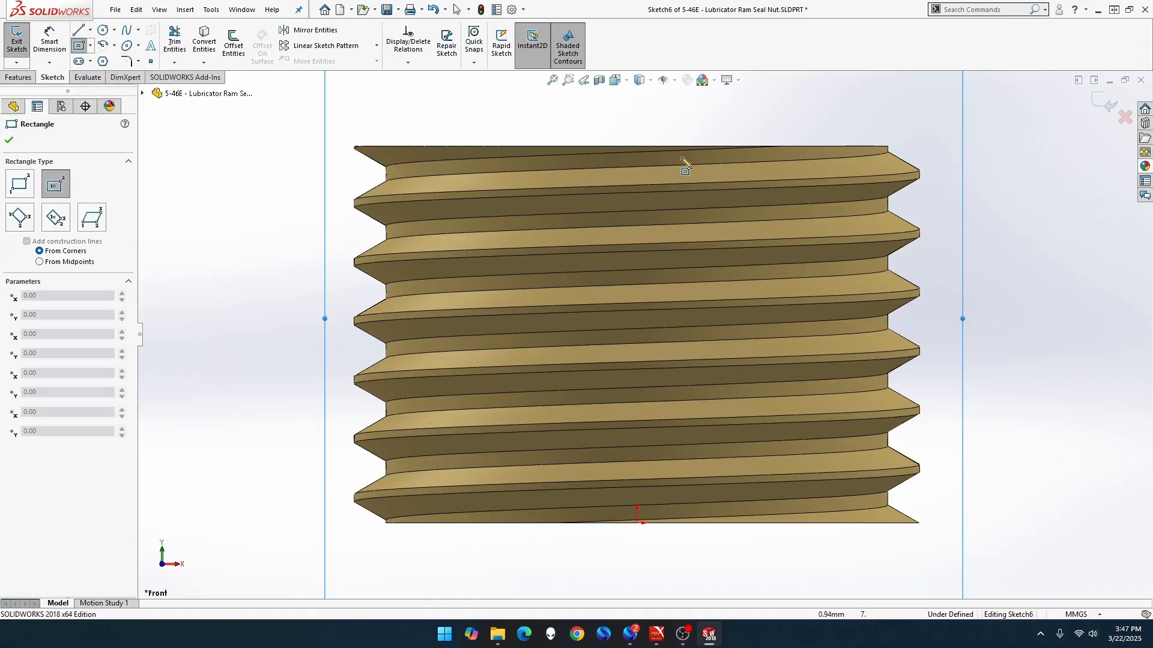
{"action": "left_click", "coordinate": [639, 147]}
{"action": "left_click", "coordinate": [665, 184]}
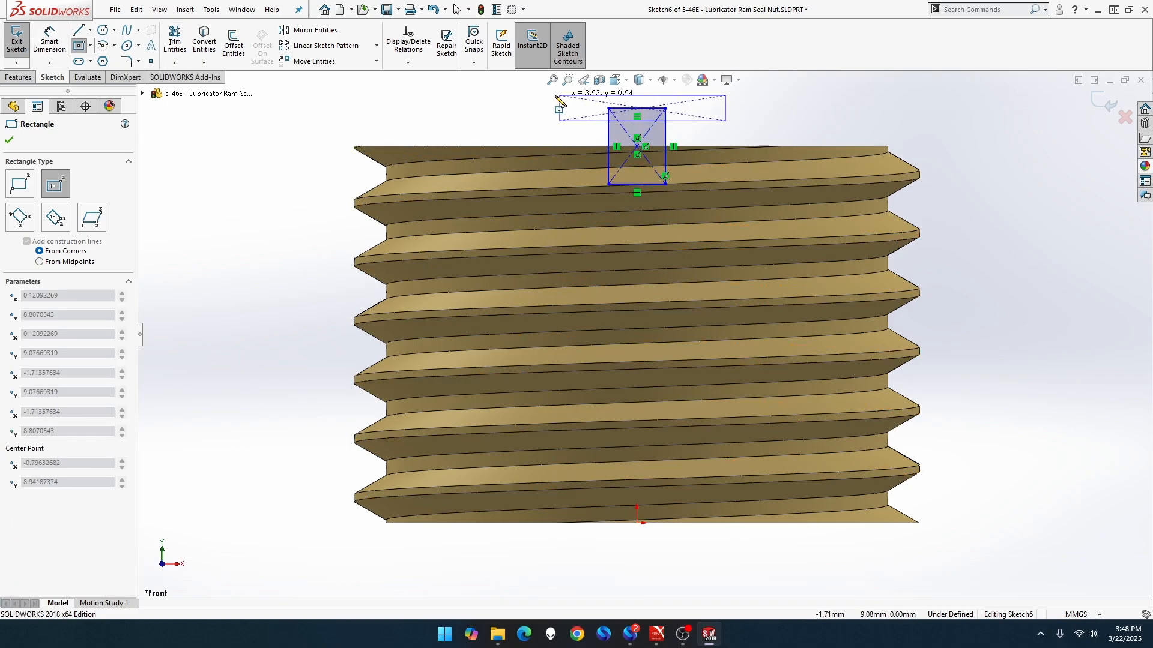
- Dimension the rectangle's width to 2 mm
{"action": "left_click", "coordinate": [50, 40]}
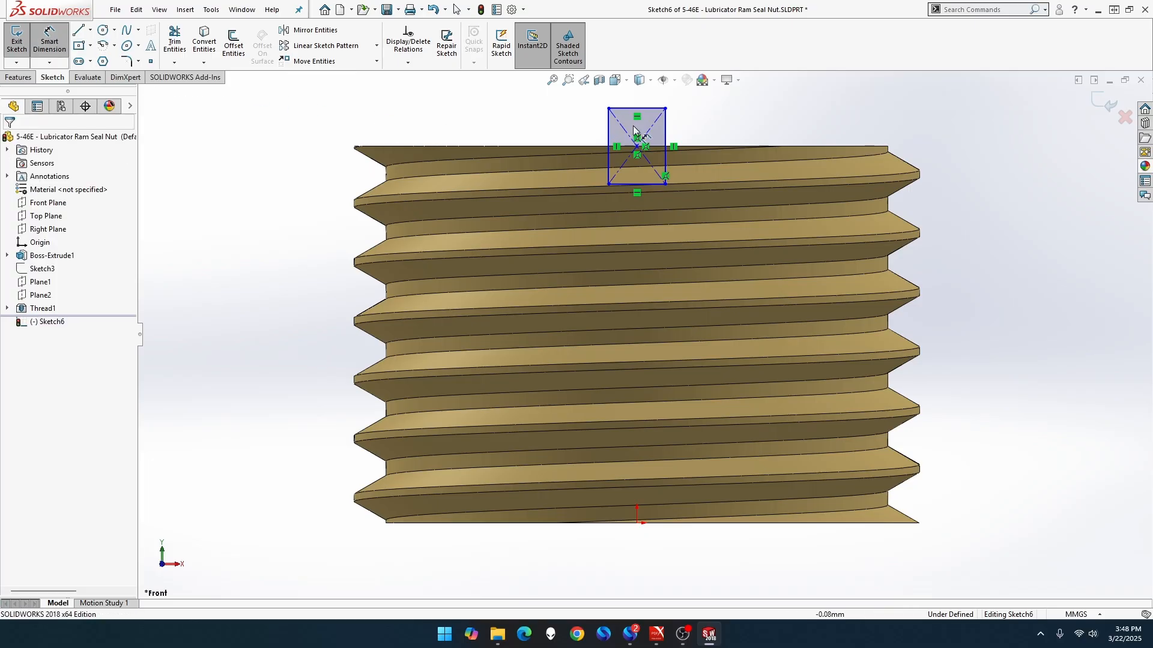
{"action": "left_click", "coordinate": [624, 109]}
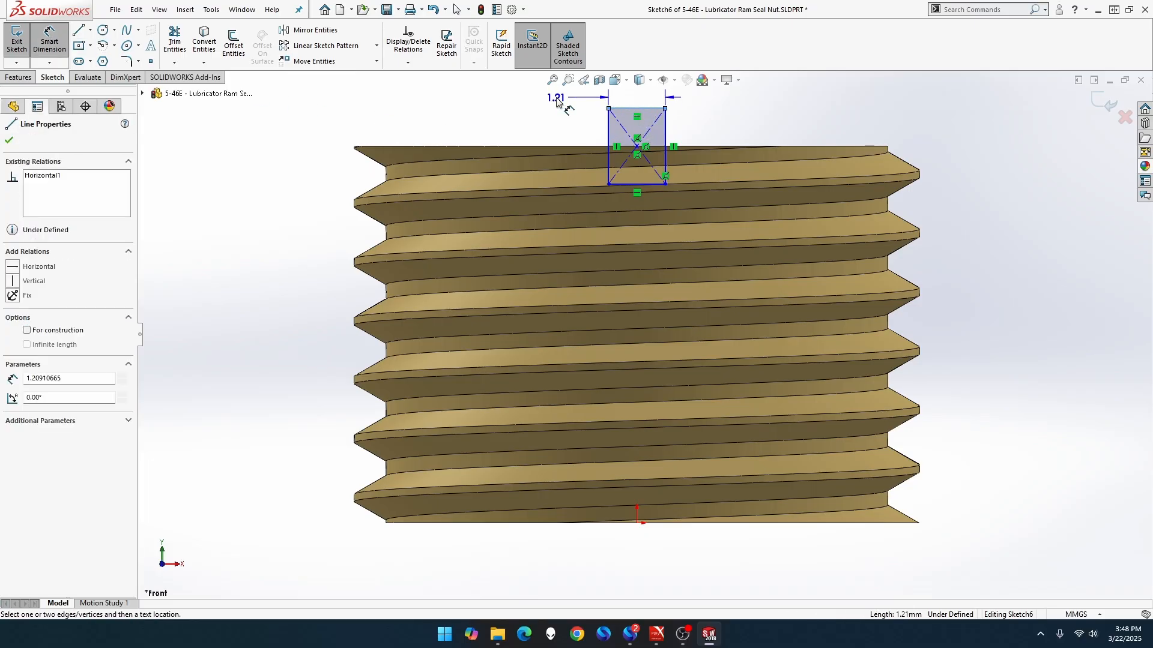
{"action": "left_click", "coordinate": [553, 99]}
{"action": "type", "text": "2.00mm"}
{"action": "key", "text": "Return"}
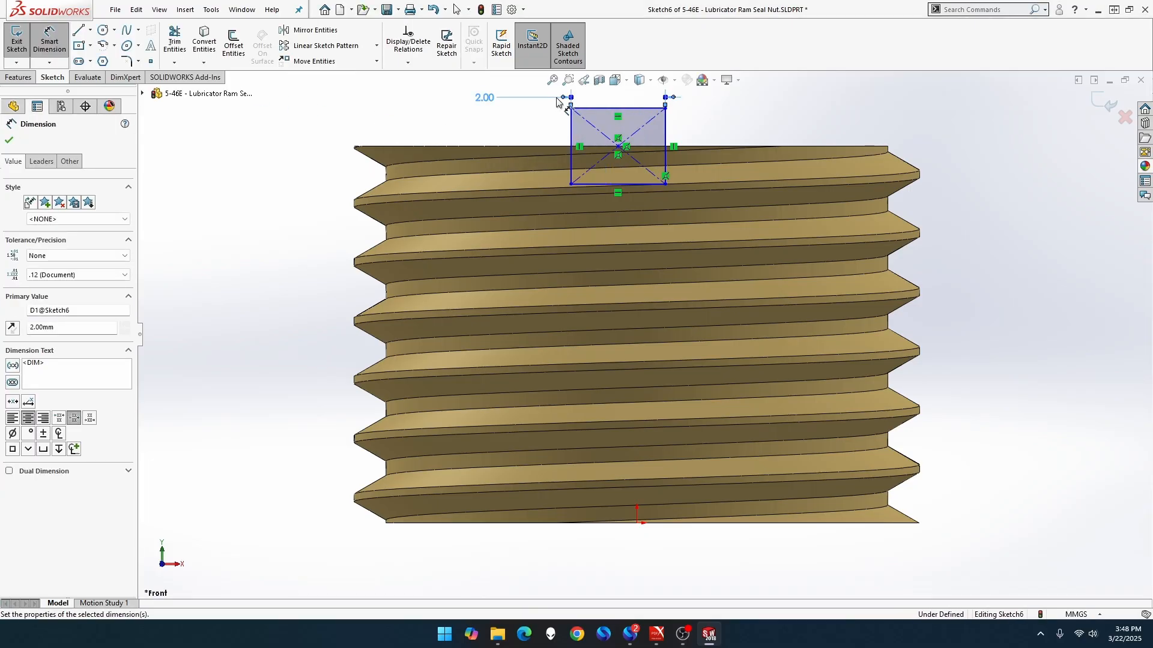
{"action": "key", "text": "Escape"}
- Add a vertical relation between the rectangle's center point and the origin
{"action": "left_click", "coordinate": [619, 146]}
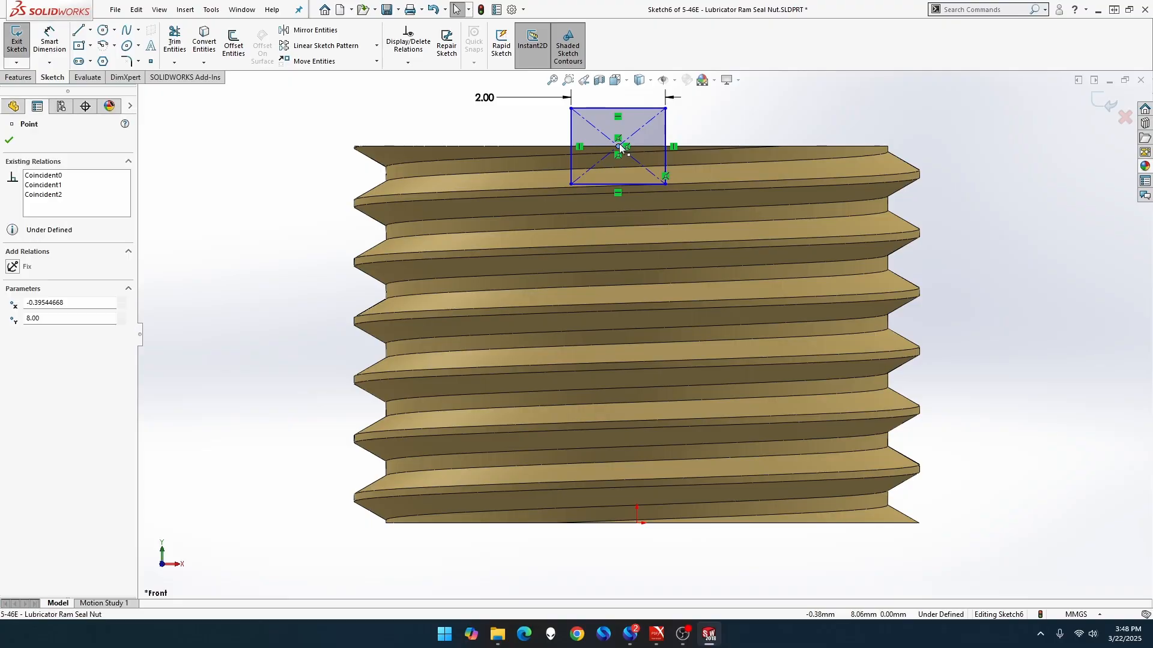
{"action": "left_click", "coordinate": [637, 523], "text": "ctrl"}
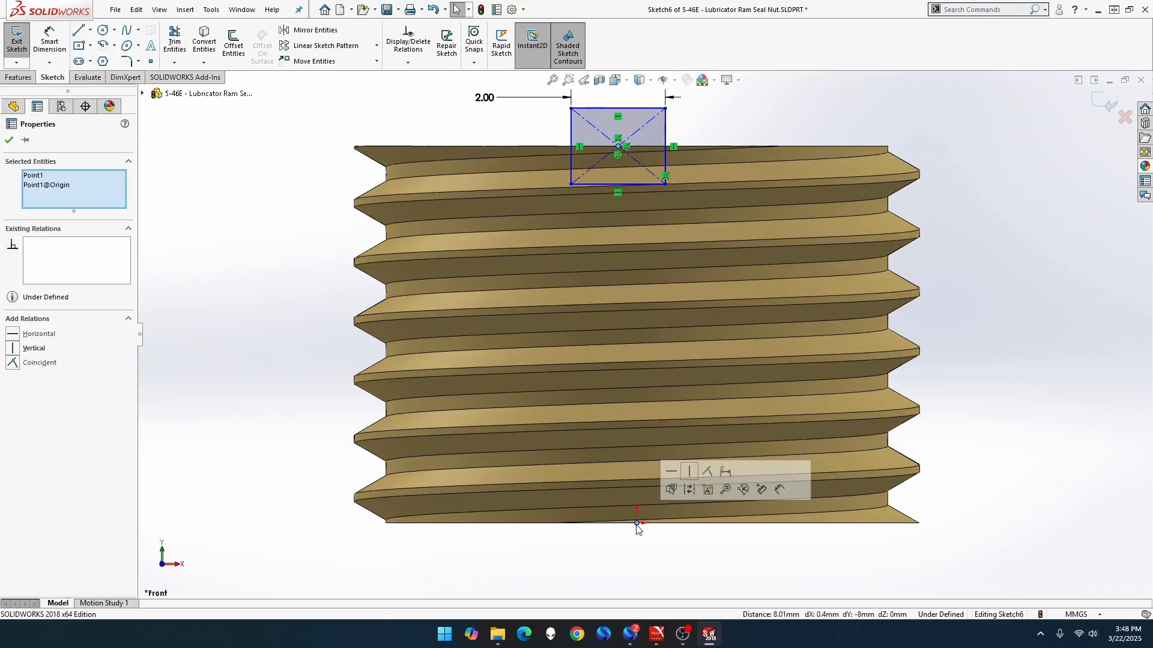
{"action": "left_click", "coordinate": [688, 472]}
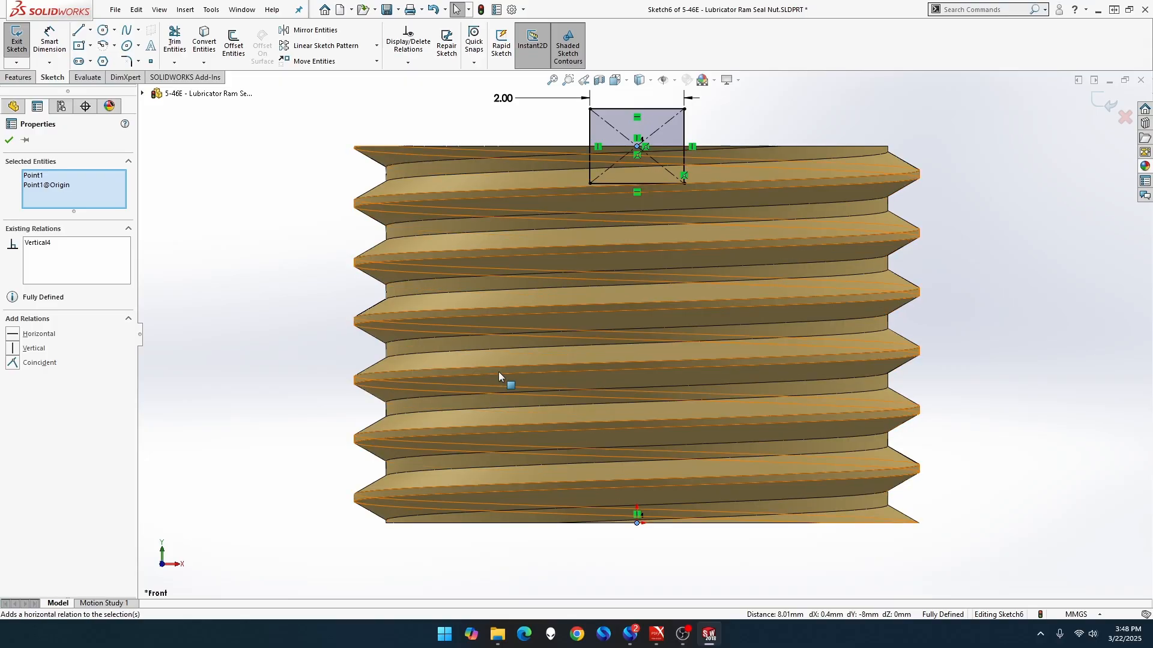
{"action": "left_click", "coordinate": [49, 42]}
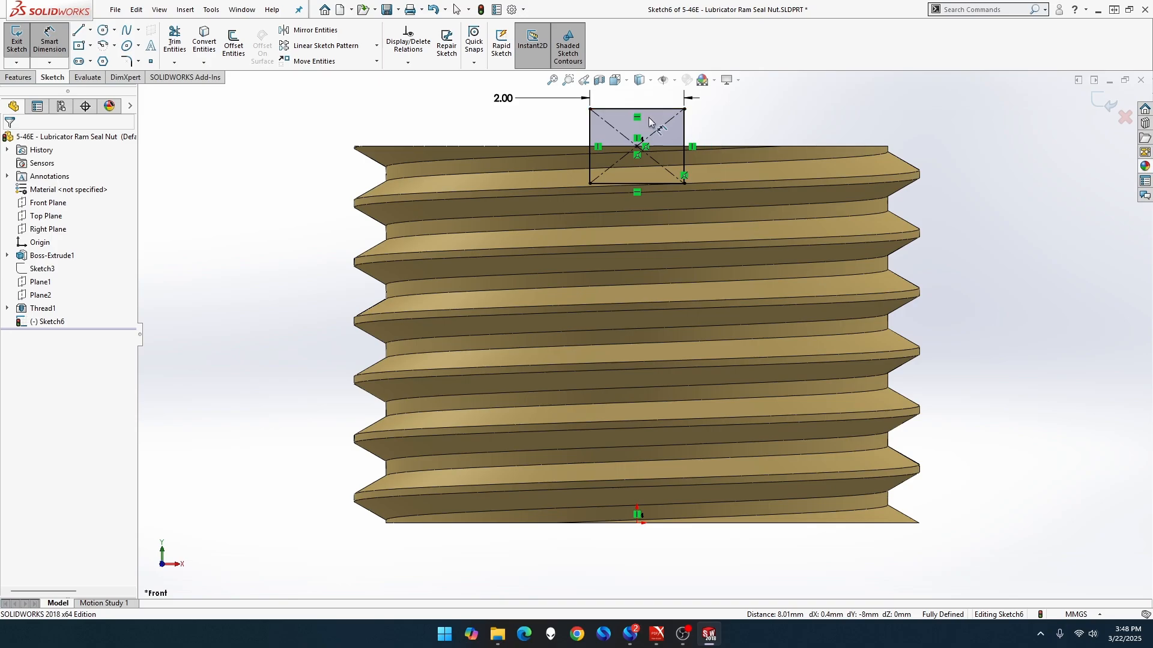
{"action": "left_click", "coordinate": [747, 149]}
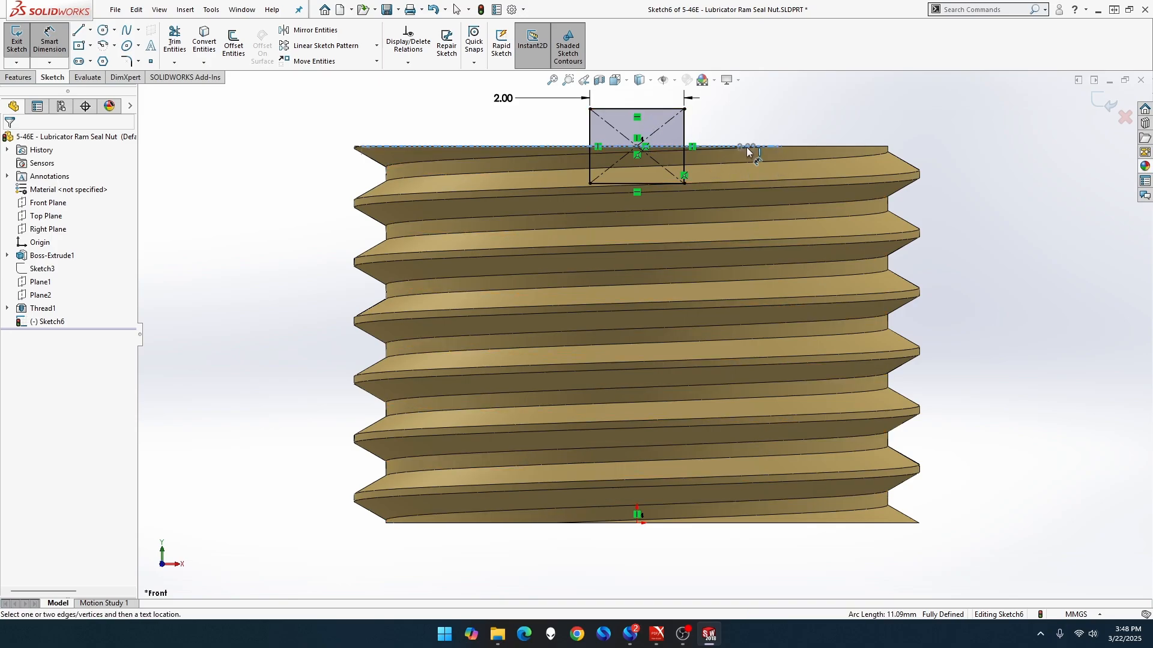
{"action": "left_click", "coordinate": [683, 183]}
{"action": "left_click", "coordinate": [961, 173]}
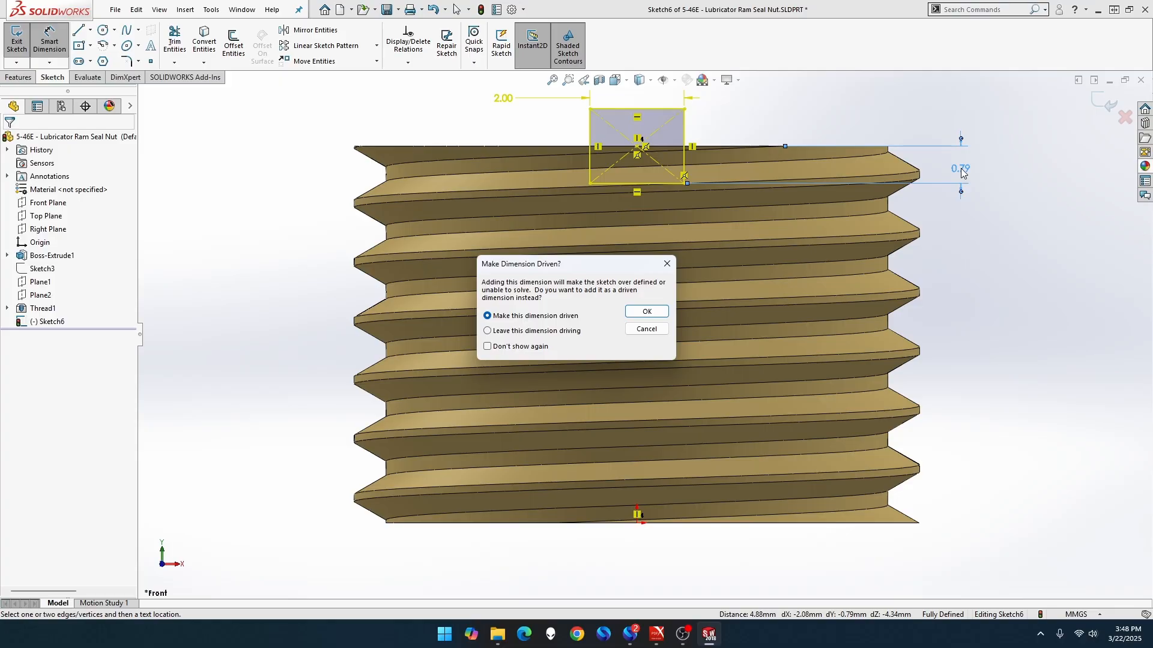
{"action": "left_click", "coordinate": [647, 331]}
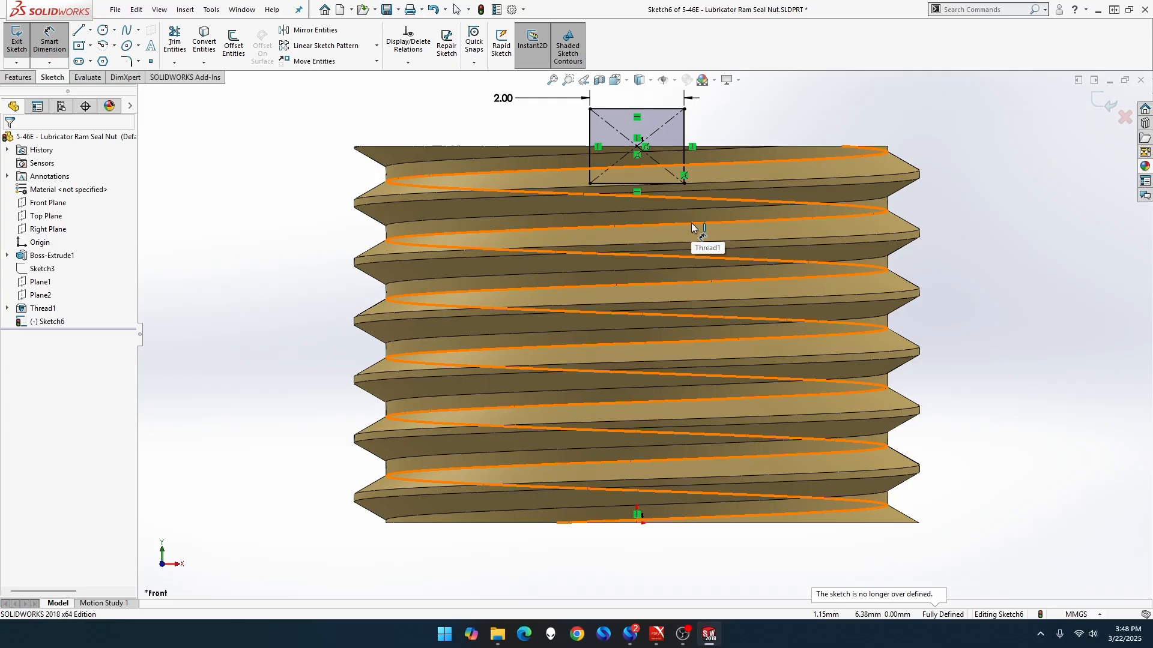
- Undo the vertical relation between the rectangle's center and the origin, and dimension the rectangle's height to 3 mm
{"action": "key", "text": "ctrl+z"}
{"action": "key", "text": "ctrl+z"}
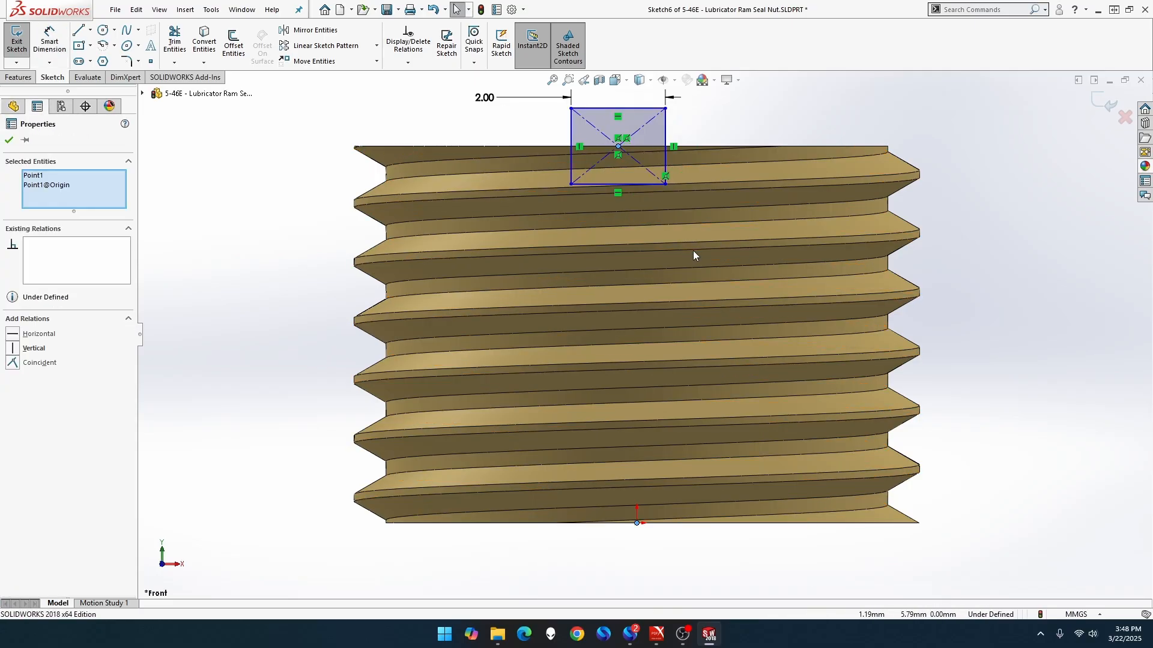
{"action": "left_click", "coordinate": [49, 39]}
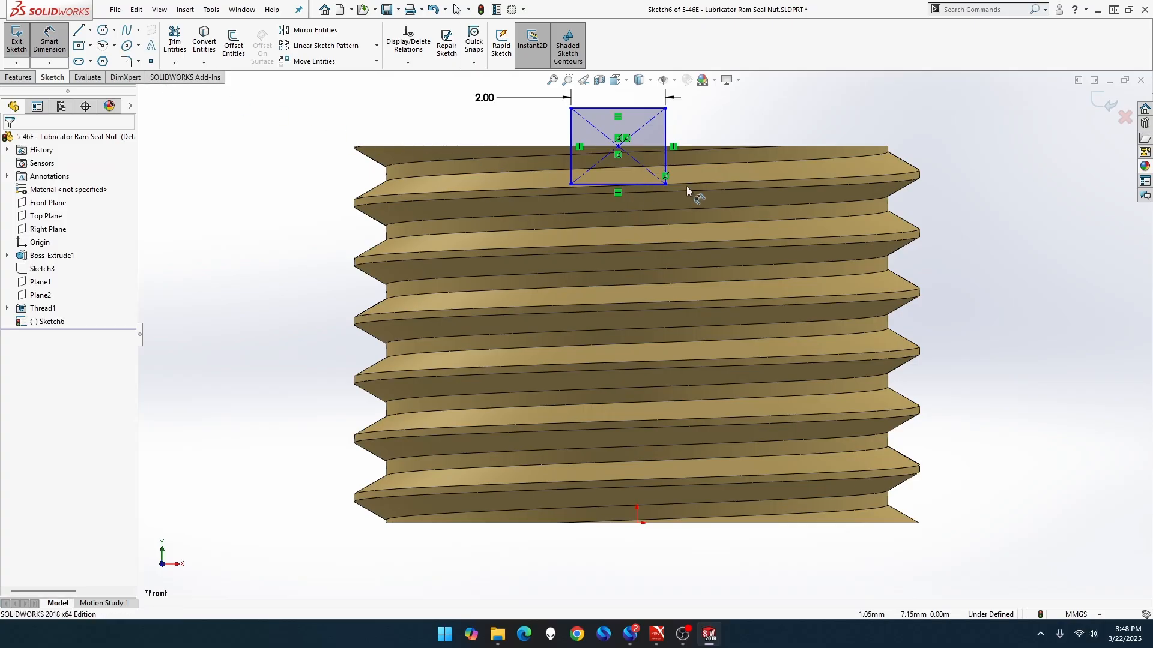
{"action": "left_click", "coordinate": [666, 162]}
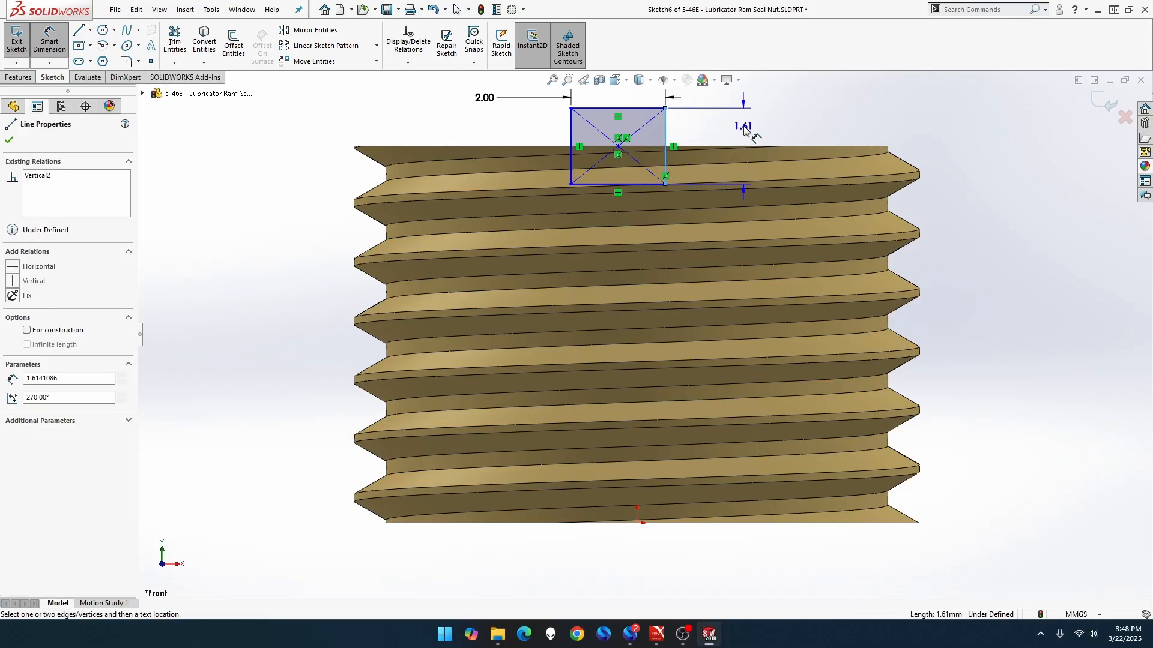
{"action": "left_click", "coordinate": [744, 131]}
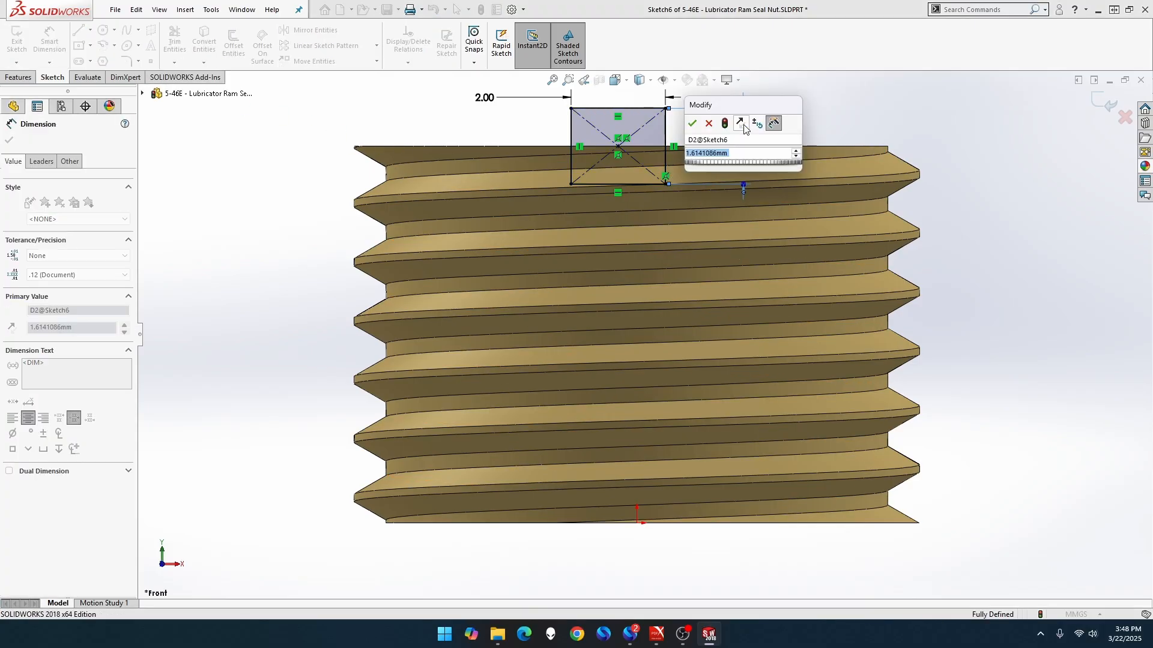
{"action": "type", "text": "3"}
{"action": "key", "text": "Return"}
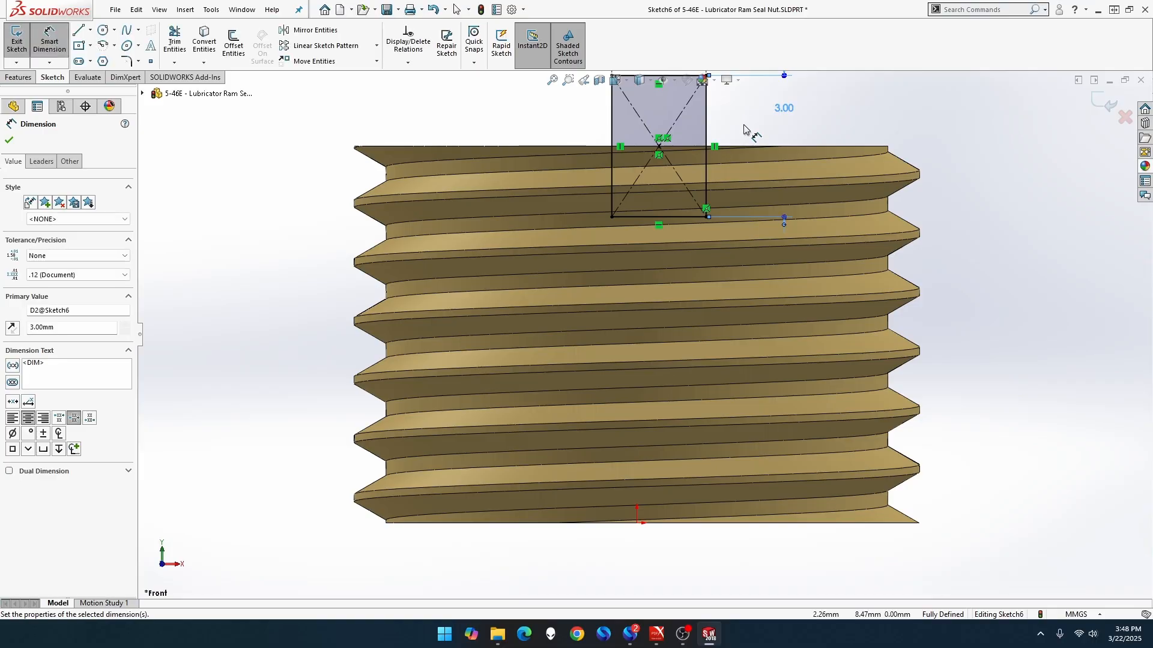
{"action": "key", "text": "Escape"}
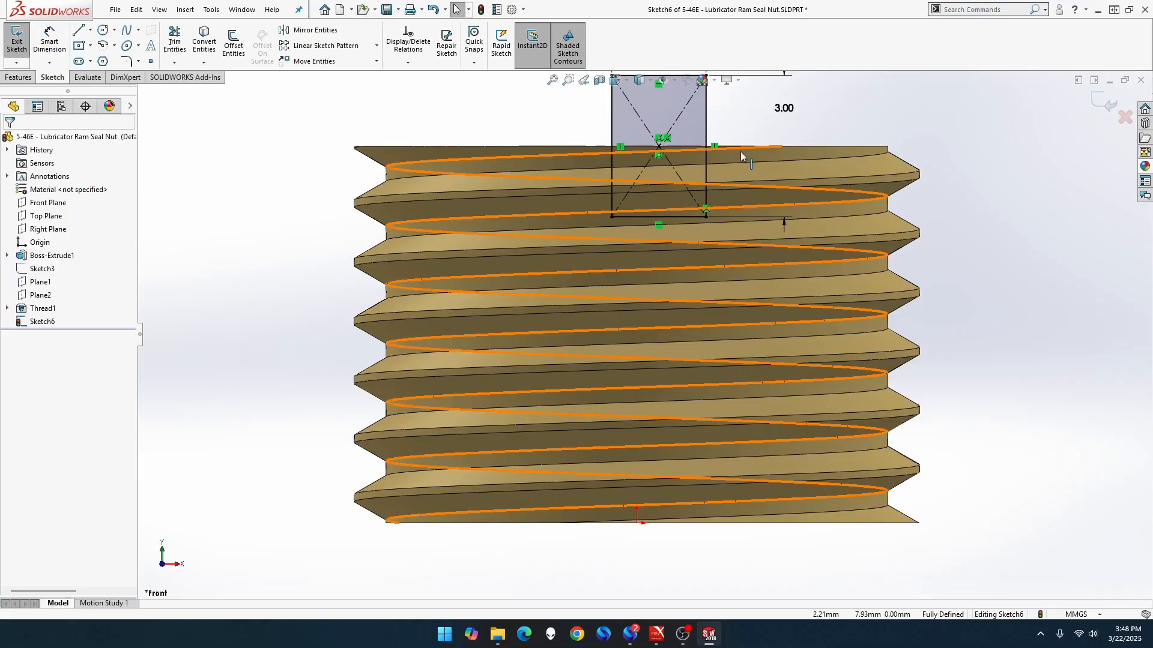
- Cut-extrude the rectangle Through All in both directions to form a slot across the nut's top face
{"action": "left_click", "coordinate": [659, 147]}
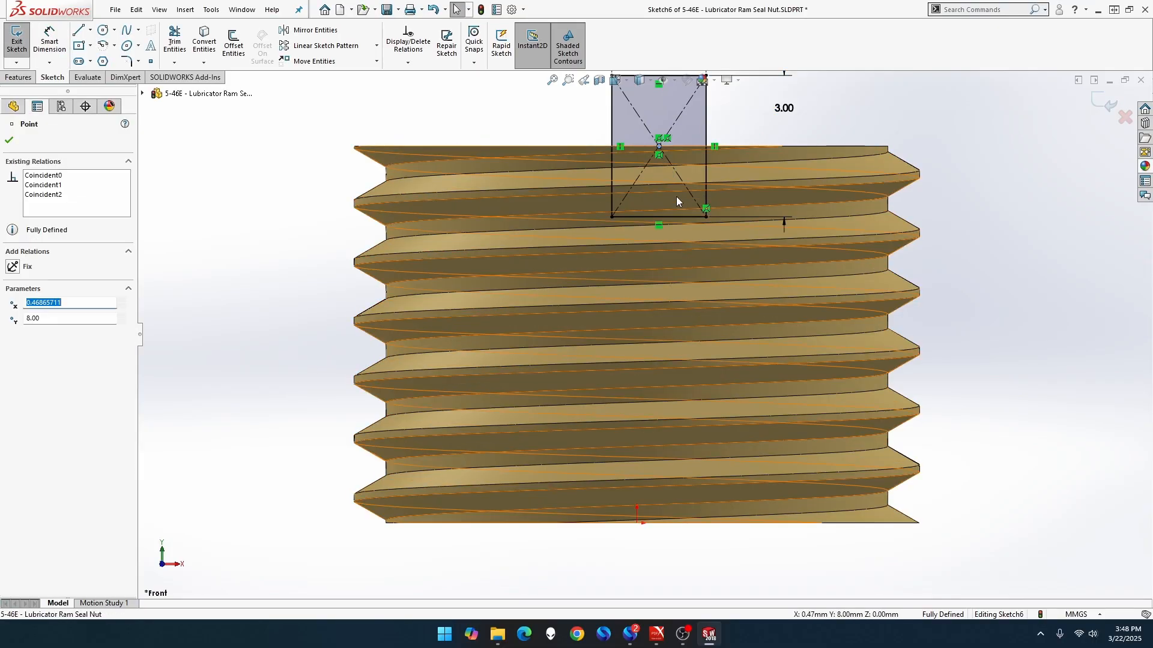
{"action": "left_click", "coordinate": [648, 528]}
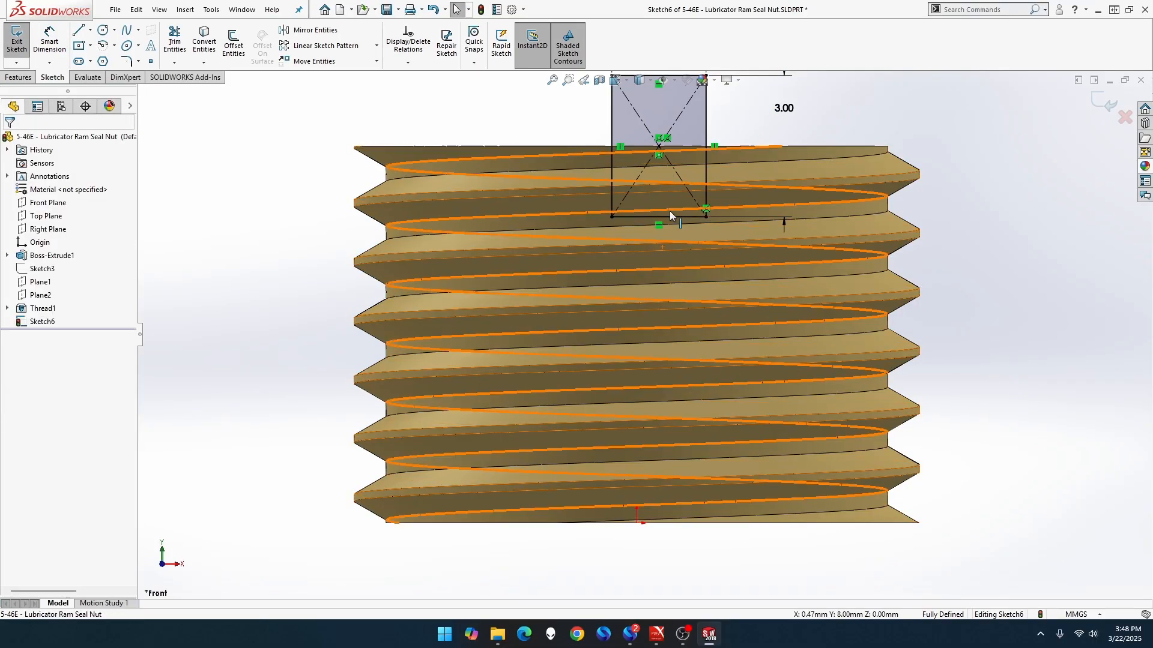
{"action": "left_click", "coordinate": [696, 134]}
{"action": "left_click", "coordinate": [557, 115]}
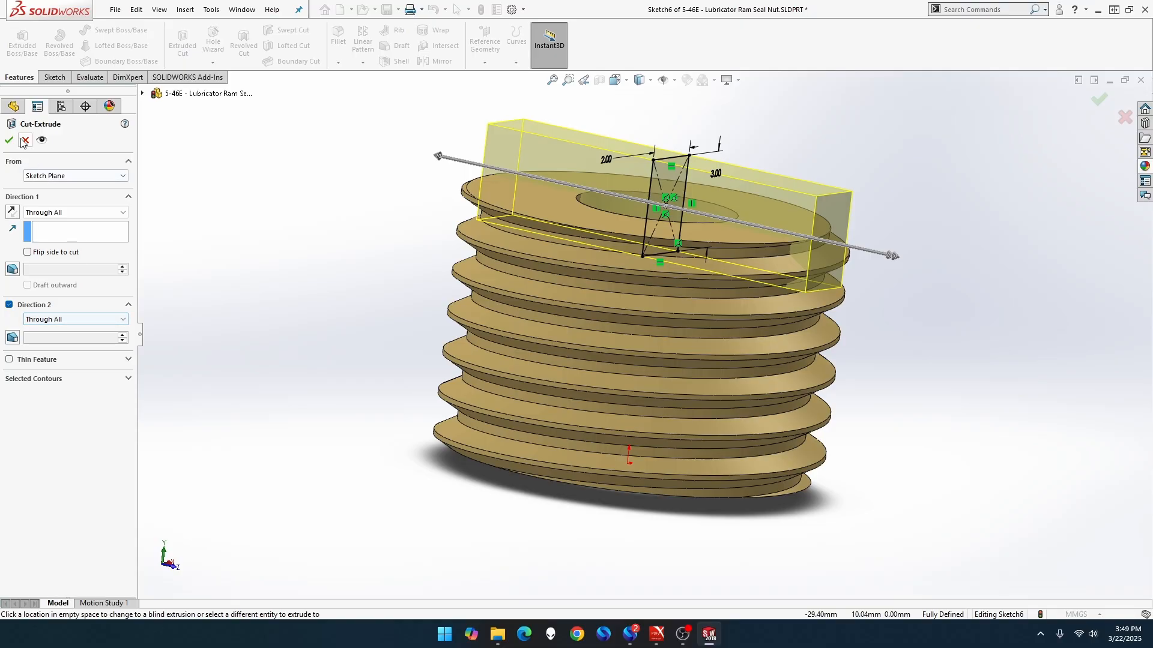
{"action": "left_click", "coordinate": [9, 141]}
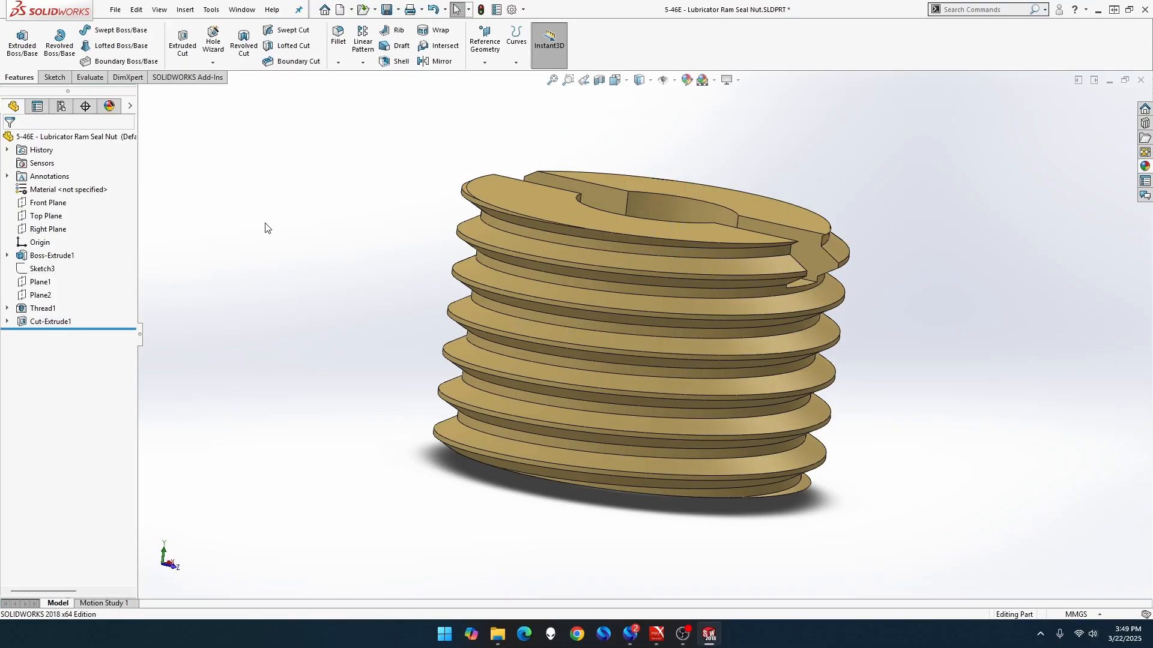
{"action": "middle_click_drag", "start_coordinate": [265, 227], "coordinate": [170, 258]}
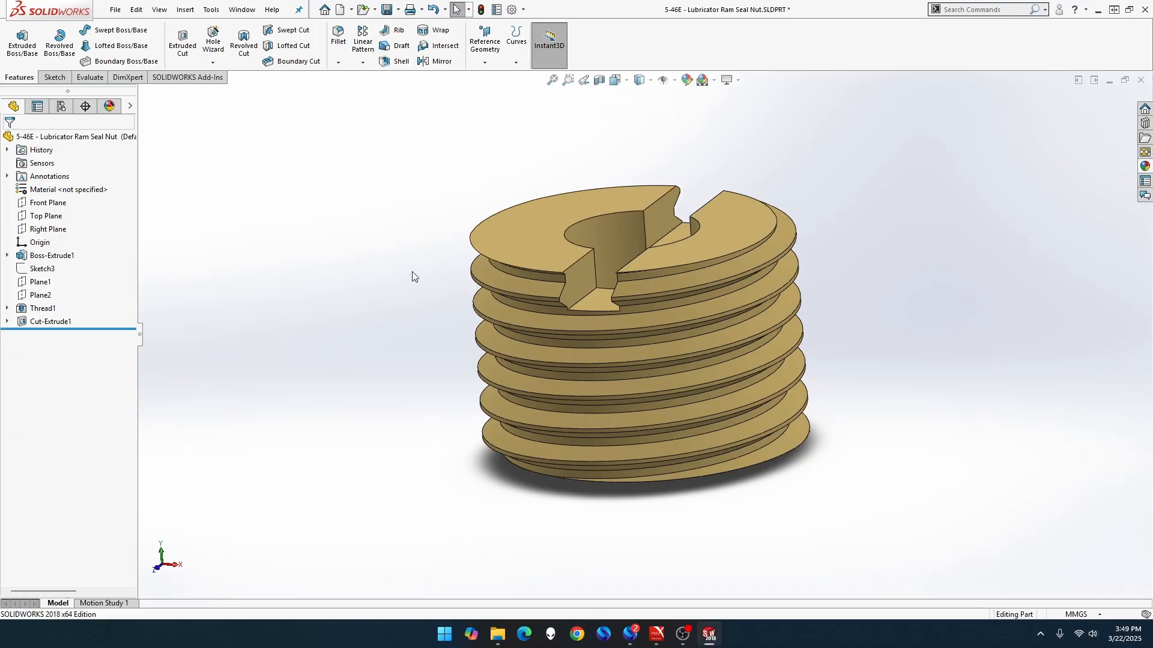
{"action": "middle_click_drag", "start_coordinate": [411, 271], "coordinate": [445, 328]}
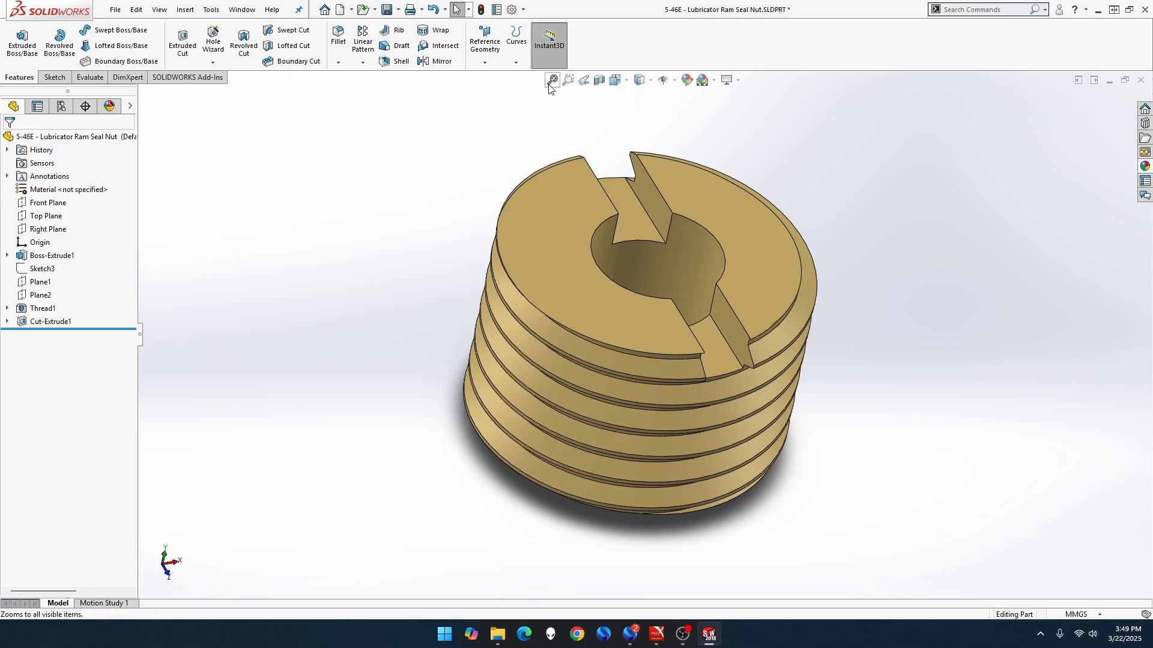